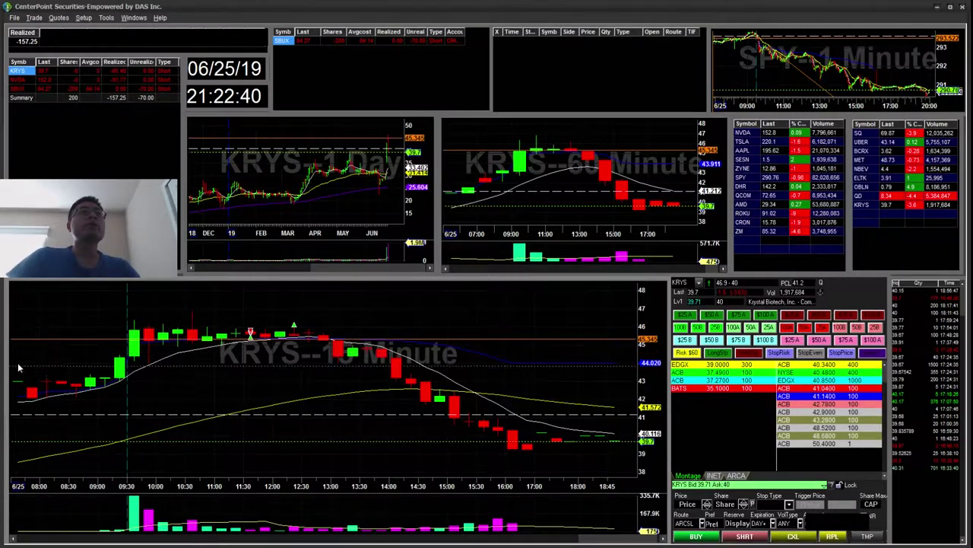
Step: Review the day's realized results for the traded symbols and the summary row in the positions list
mouse_move(265, 371)
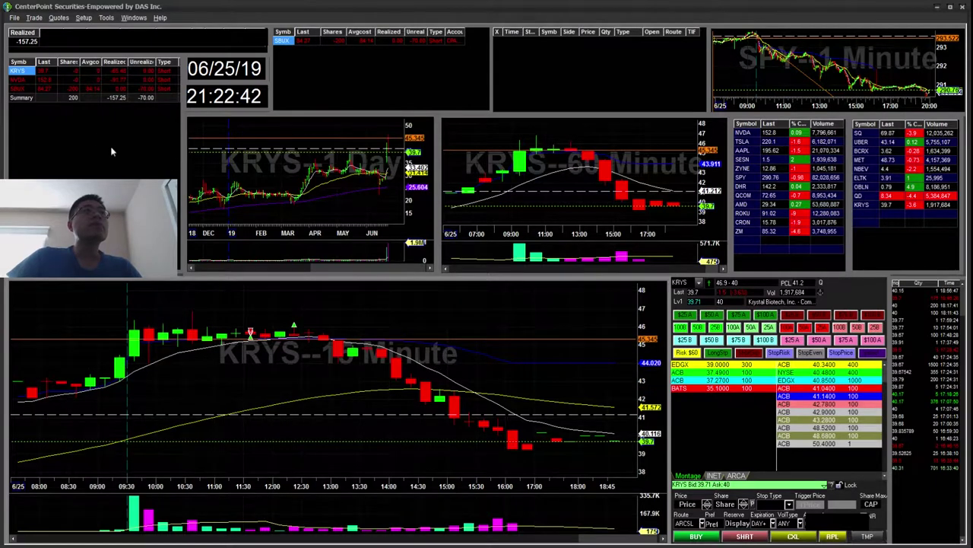
mouse_move(120, 122)
mouse_down()
mouse_move(147, 96)
mouse_move(124, 115)
mouse_up()
key(e)
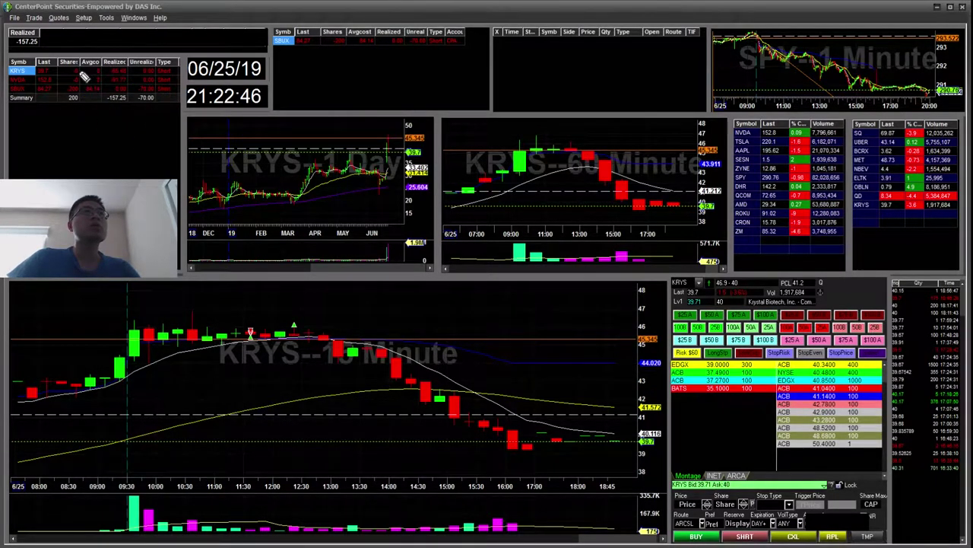
drag(120, 100, 185, 93)
key(e)
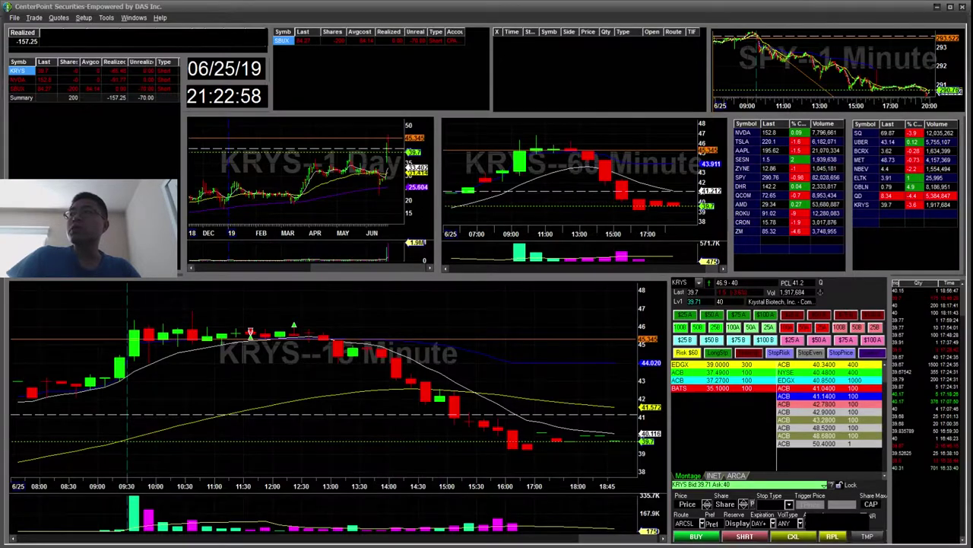
Step: Bring up the NinjaTrader accounts window to review commissions and realized profit, then return to the DAS trading layout
drag(972, 359, 617, 302)
mouse_move(582, 363)
mouse_down()
mouse_move(626, 337)
mouse_move(597, 359)
mouse_up()
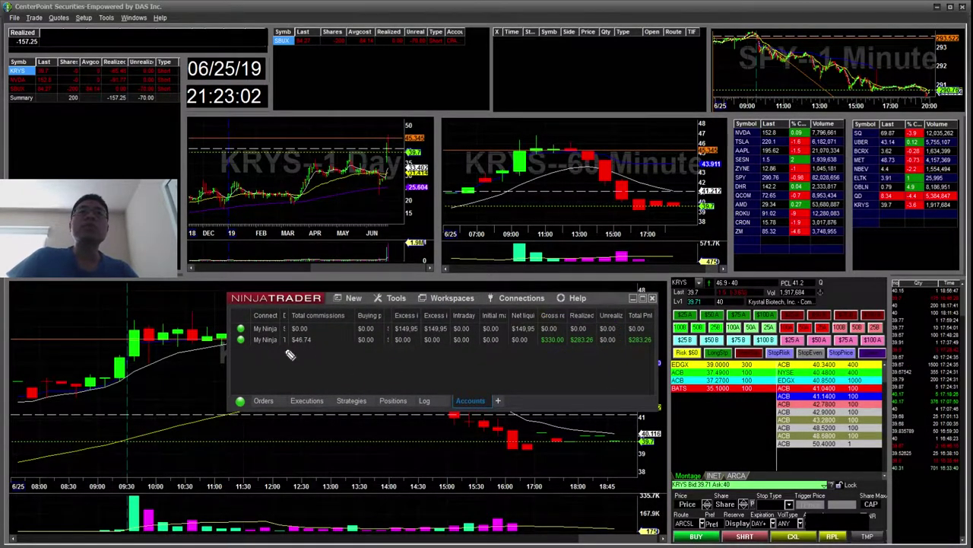
mouse_move(301, 351)
mouse_down()
mouse_move(333, 345)
mouse_move(302, 352)
mouse_up()
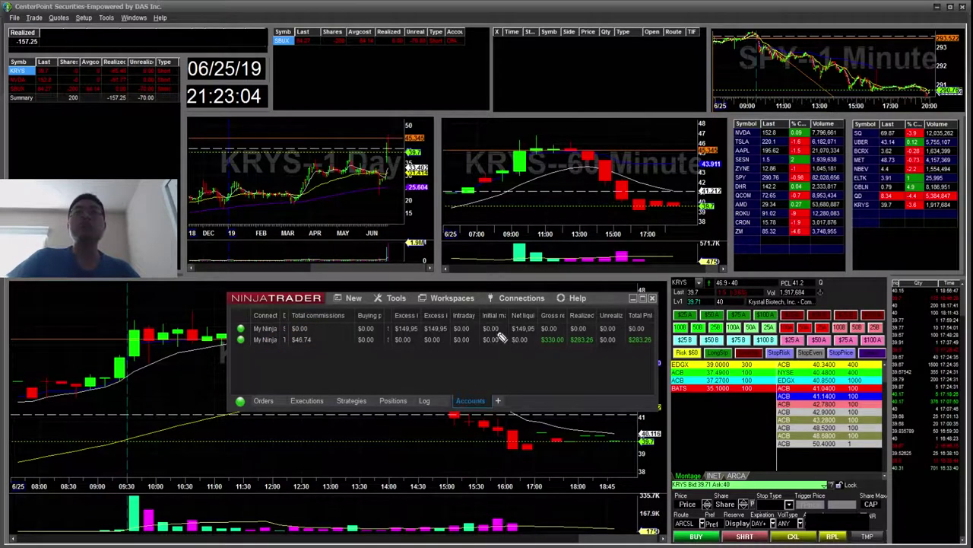
key(alt+Tab)
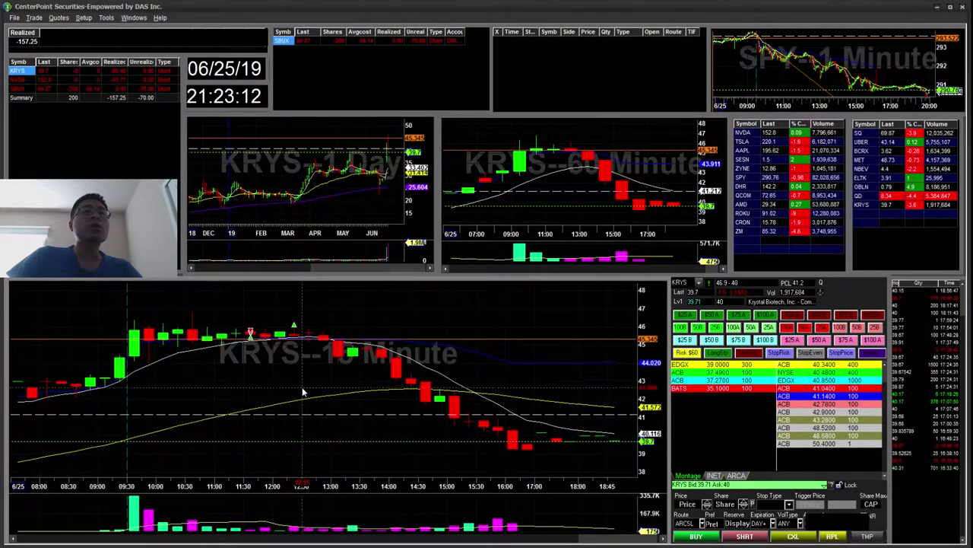
Step: Examine KRYS price action on the 15-minute chart and on the 60-minute chart
scroll(298, 382, down, 2)
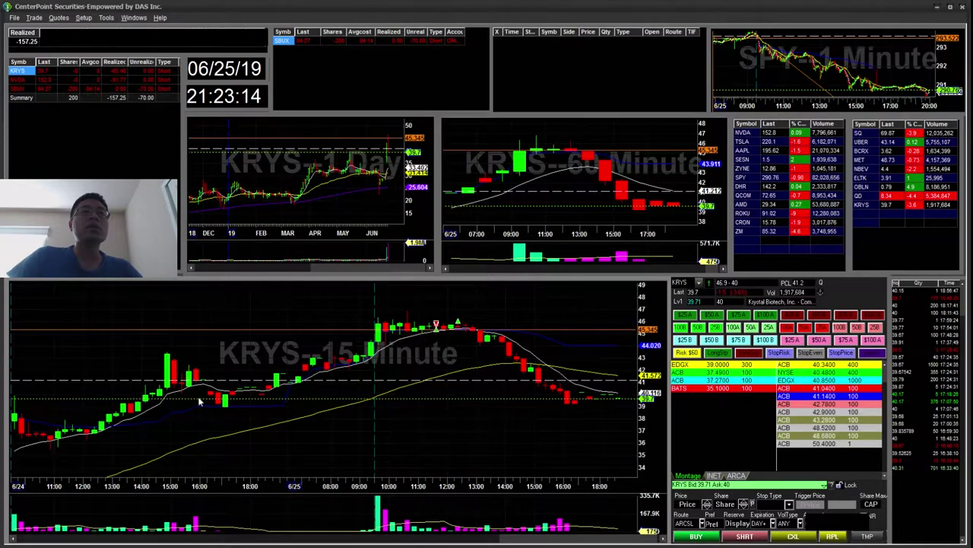
scroll(198, 373, up, 2)
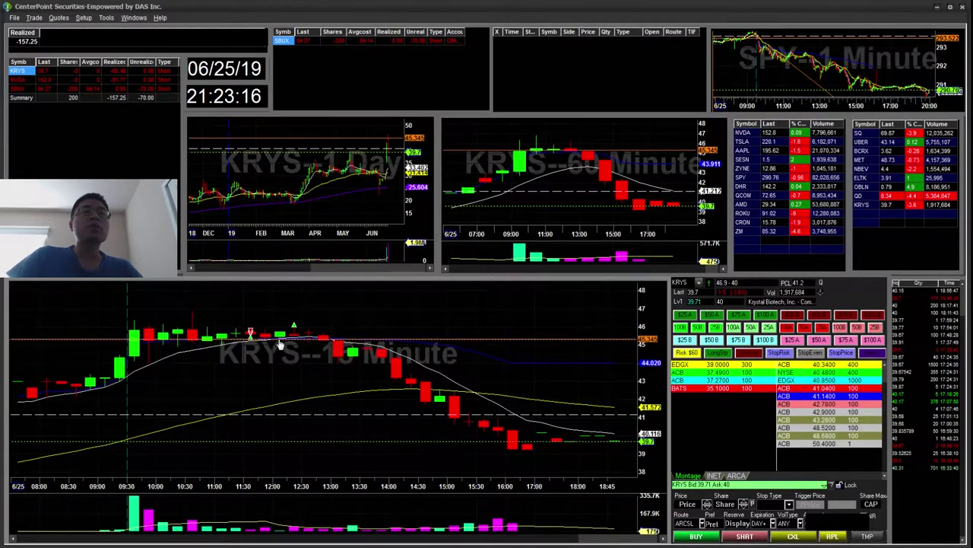
key(F4)
scroll(381, 384, up, 2)
scroll(251, 404, down, 2)
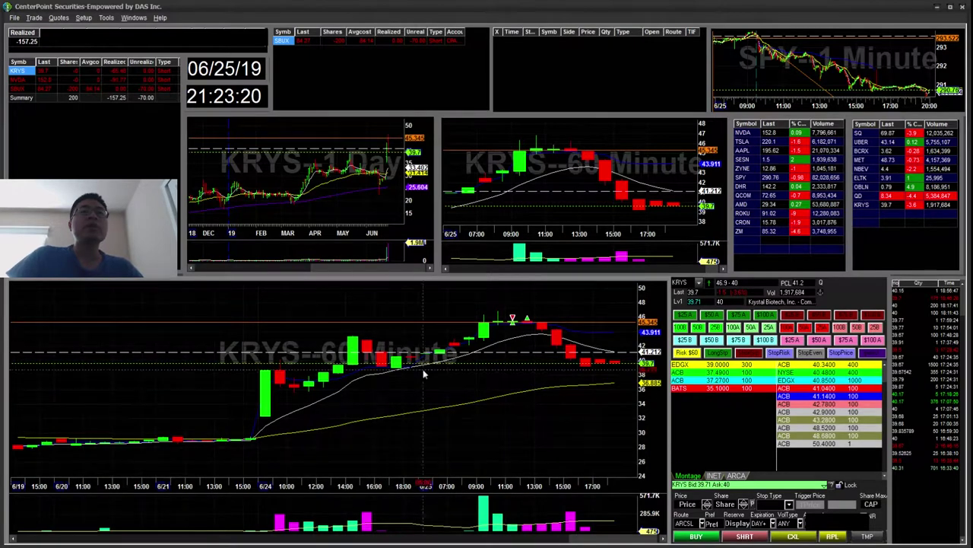
scroll(338, 384, down, 2)
Step: On the KRYS 1-minute chart, draw a descending trendline from the morning high after 10:30 through the price action near 11:45
key(F1)
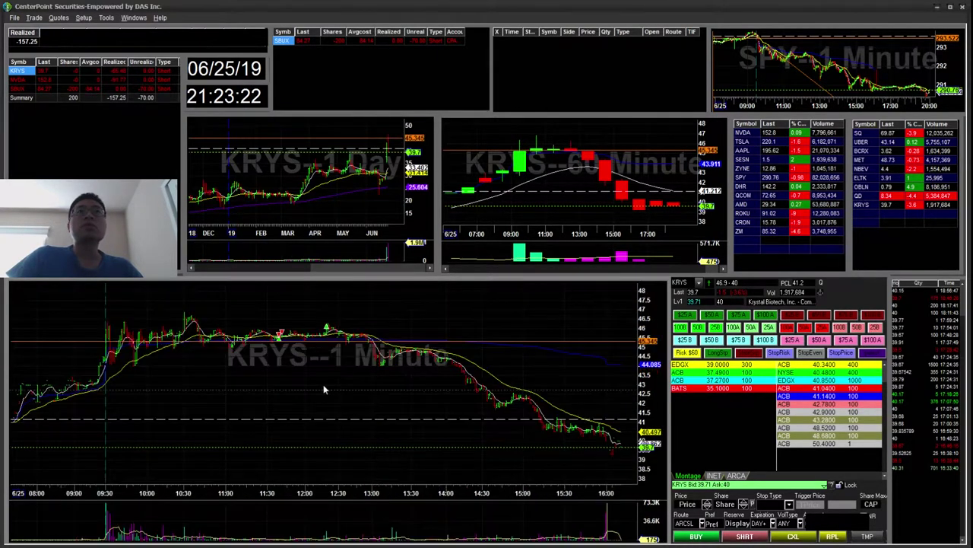
drag(397, 303, 164, 388)
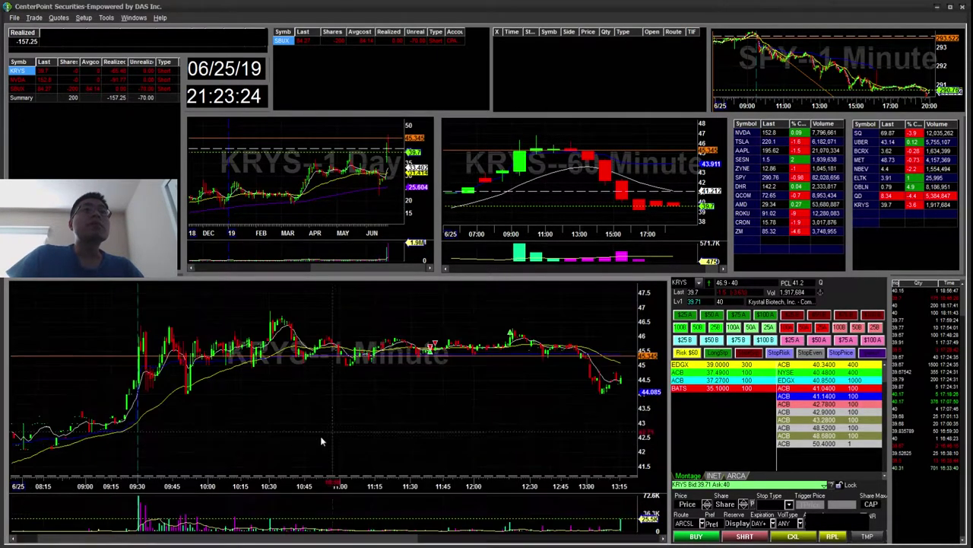
mouse_move(268, 312)
mouse_down()
mouse_move(395, 314)
mouse_move(474, 354)
mouse_up()
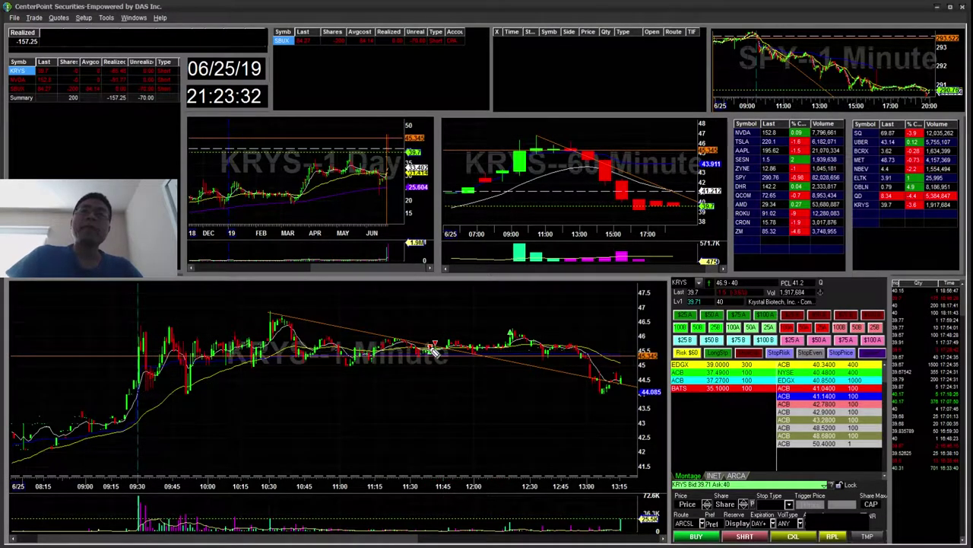
Step: Highlight the resistance from about 11:20 to 12:30 and the 12:30 exit on the KRYS 1-minute chart, then clear the pen marks
drag(391, 334, 510, 341)
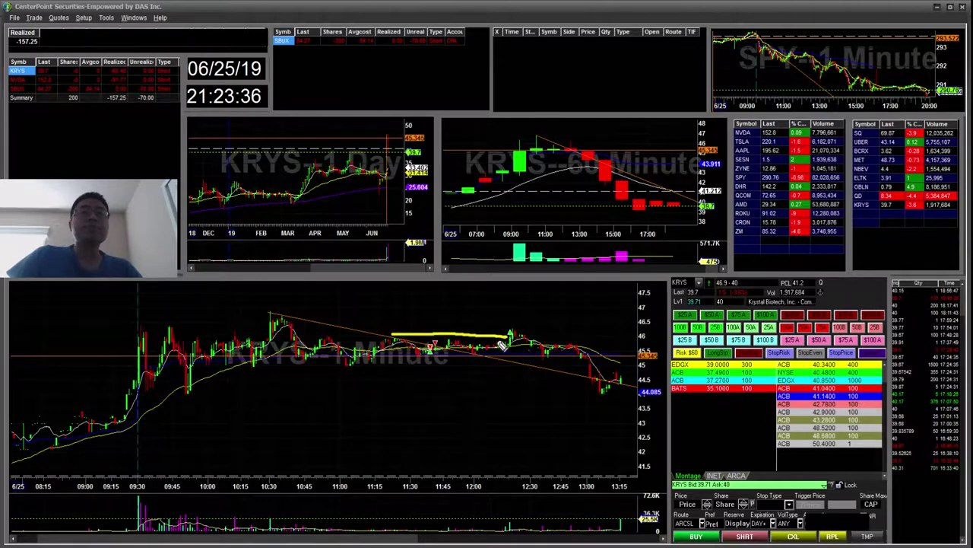
drag(516, 337, 514, 347)
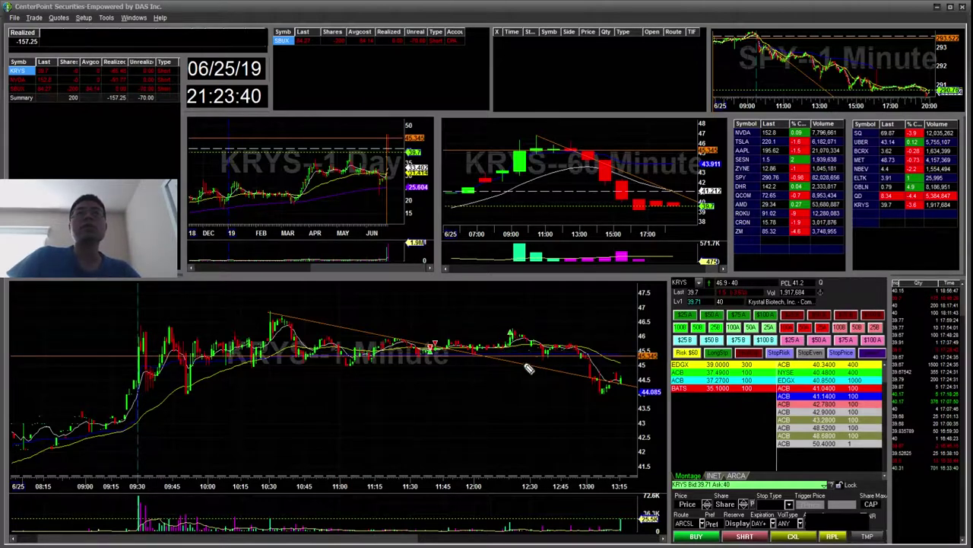
key(Escape)
Step: Switch KRYS to the 15-minute chart and highlight the entry area and the flat stretch from about 12:15 to 13:15
click(543, 409)
key(Down)
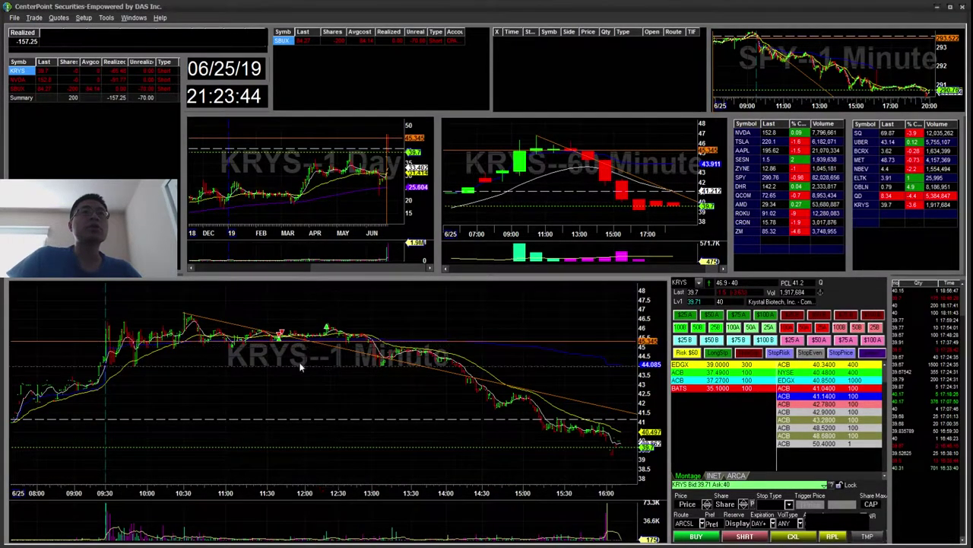
key(F3)
key(Up)
key(Up)
key(Up)
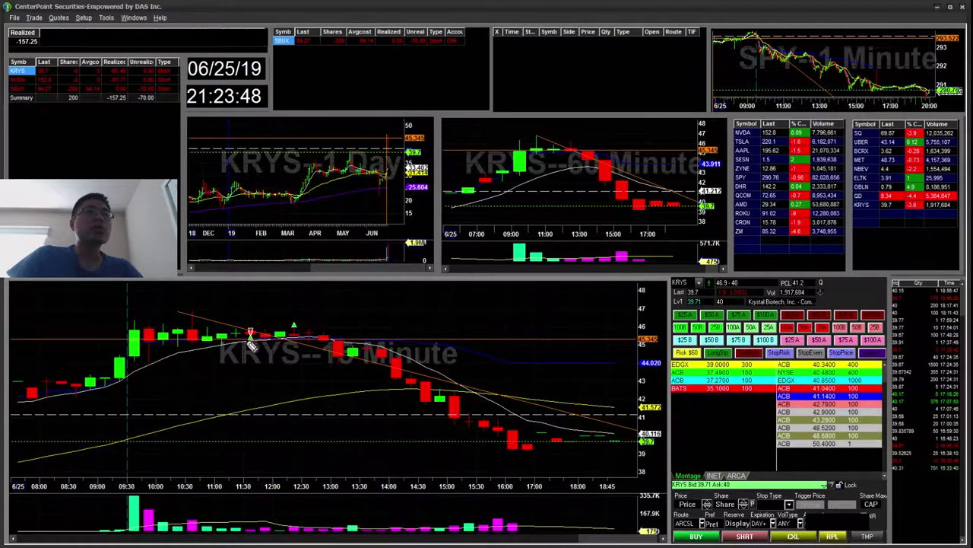
drag(244, 330, 259, 336)
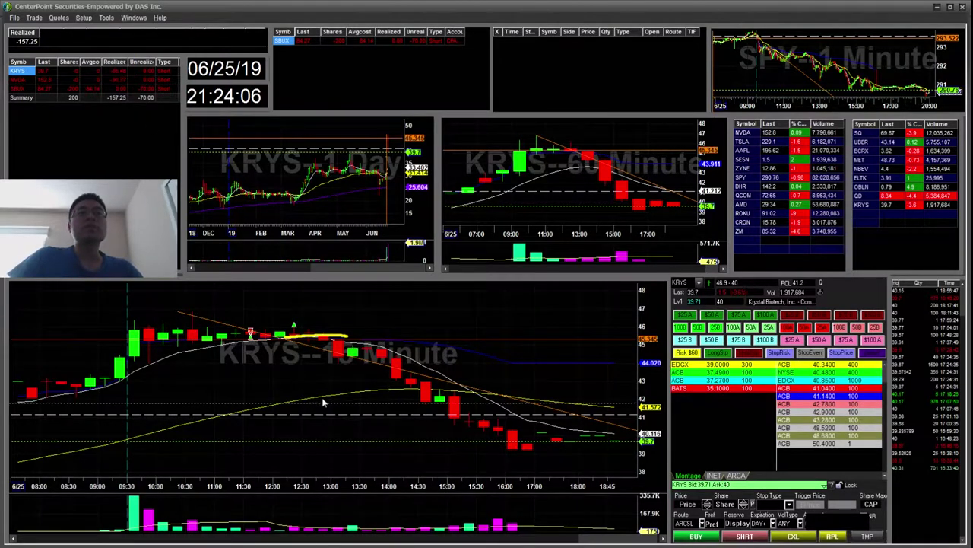
Step: Return KRYS to the 1-minute chart and remove its descending trendline and horizontal price line
key(F1)
scroll(378, 389, down, 5)
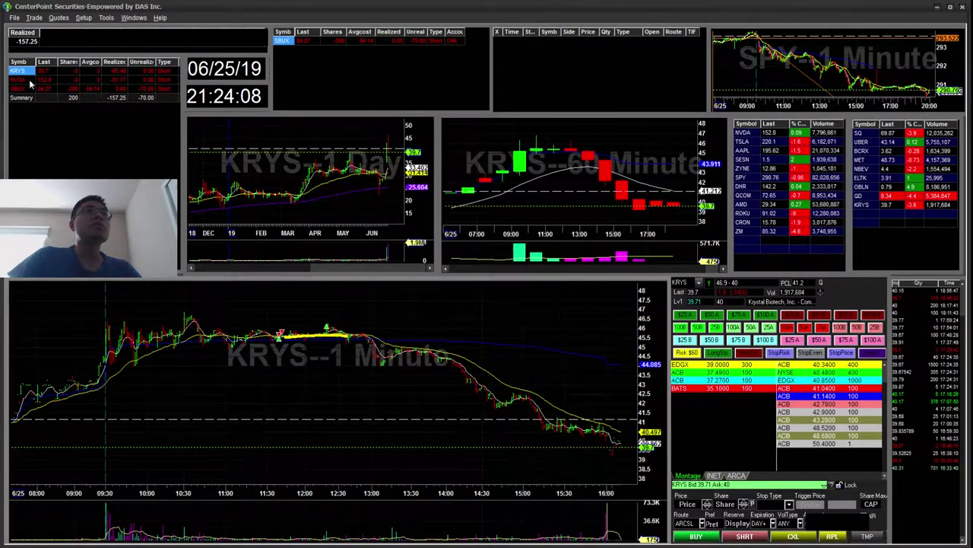
Step: Load NVDA into the charts and draw a descending trendline from its morning high near 10:20 on the 1-minute chart
click(29, 81)
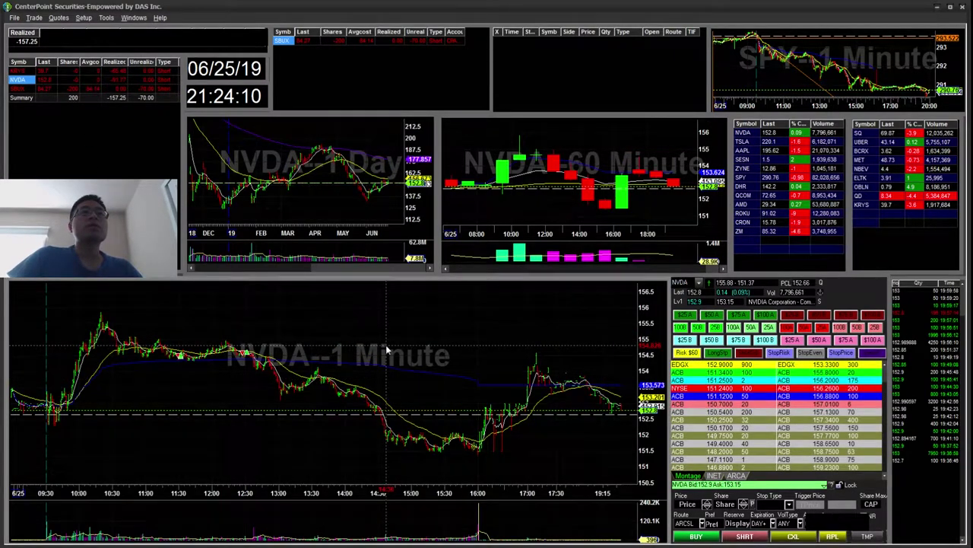
drag(289, 318, 88, 403)
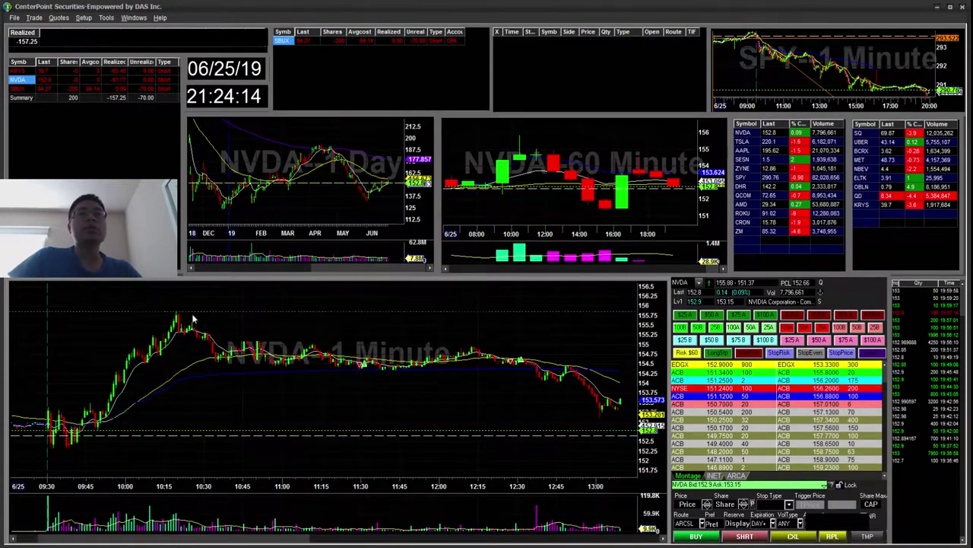
drag(178, 312, 378, 357)
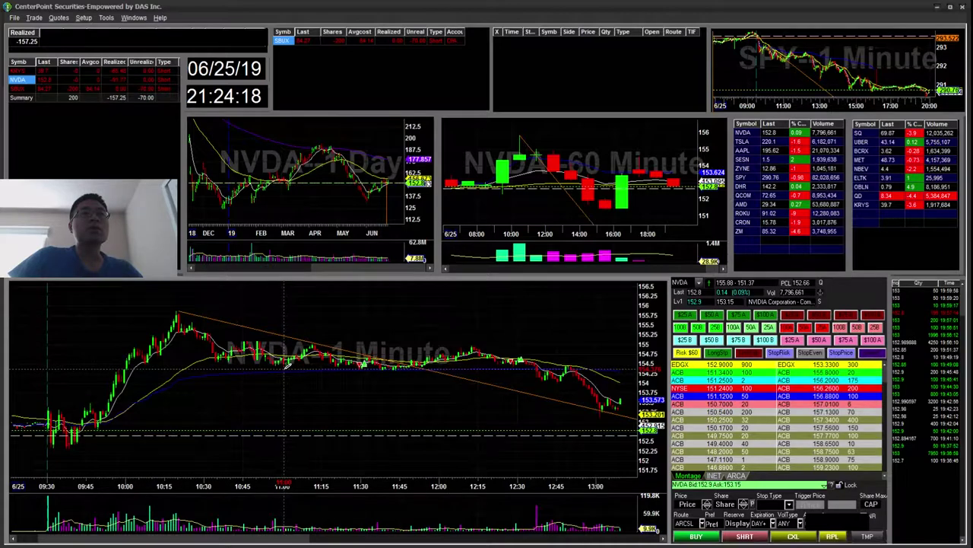
Step: Add a horizontal support line at 154.417 on the NVDA 1-minute chart and mark the 11:30 entry with the pen
drag(449, 306, 110, 413)
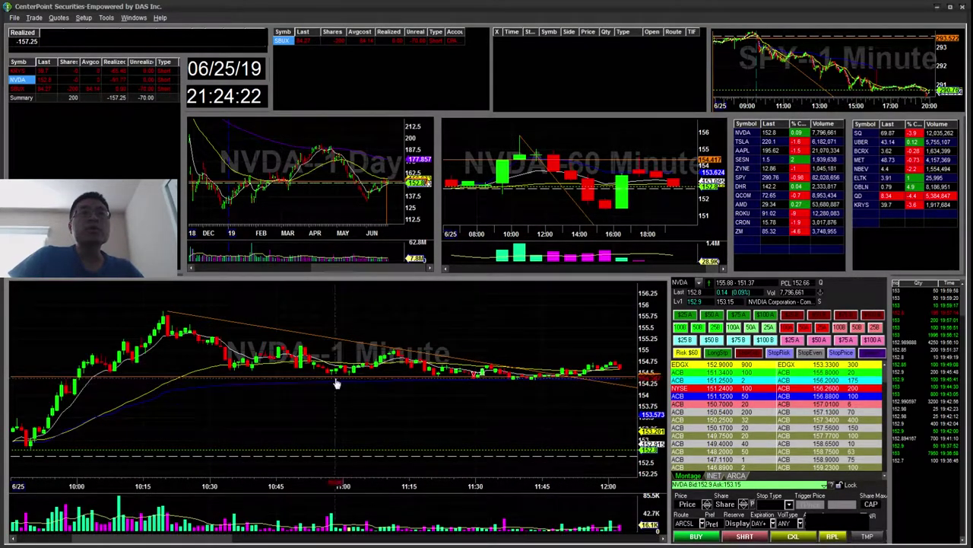
key(ctrl+shift+d)
drag(384, 388, 440, 388)
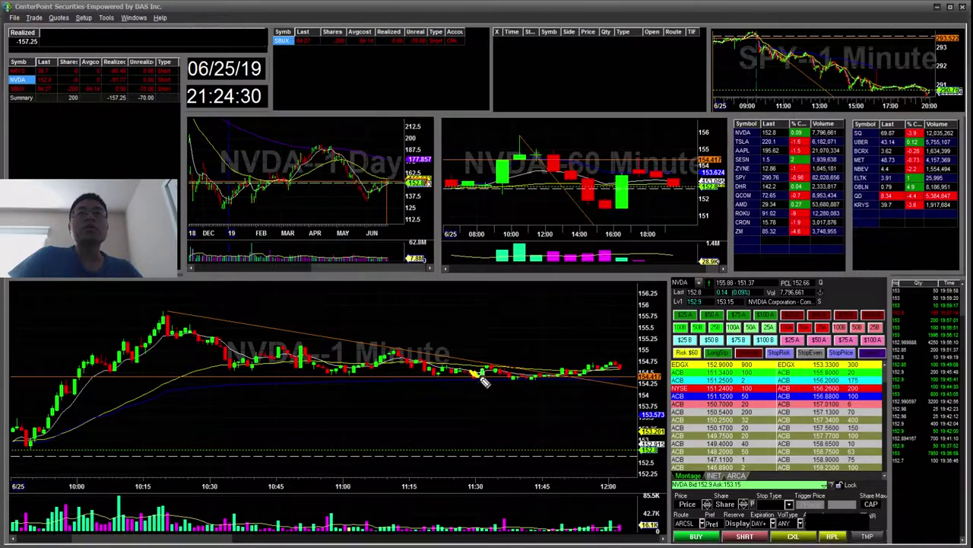
drag(511, 371, 537, 381)
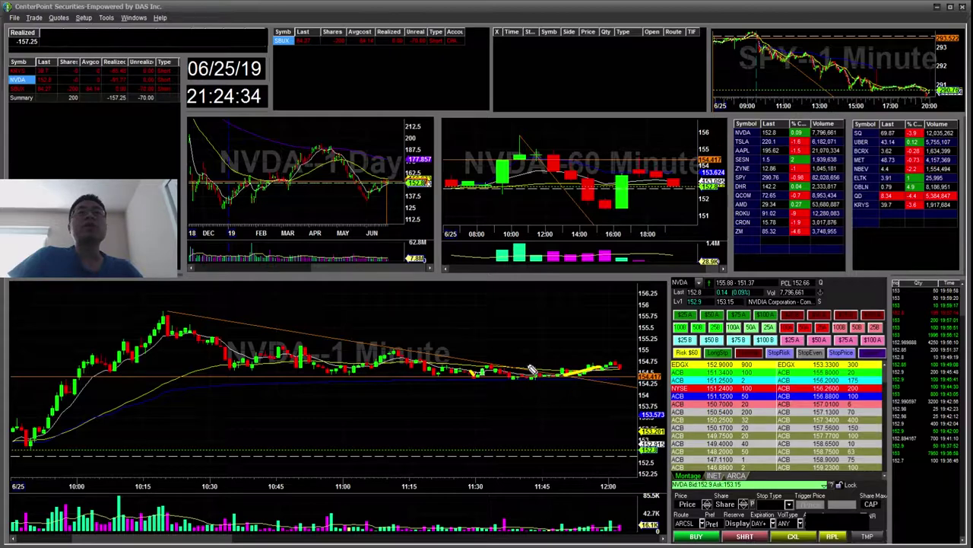
key(Escape)
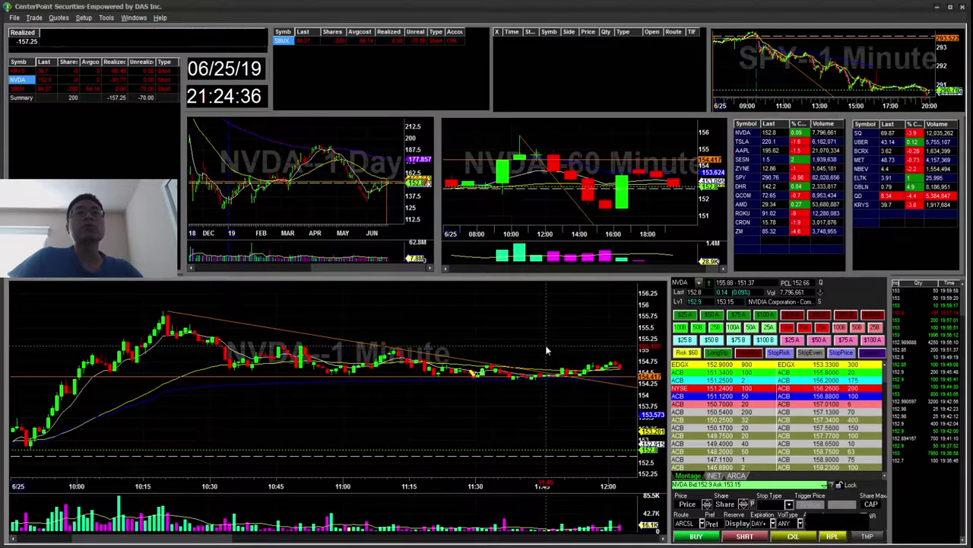
Step: Sketch the morning rise, pullback and second peak on the NVDA 15-minute chart, then undo the pen strokes
key(F3)
scroll(485, 402, up, 3)
scroll(485, 403, up, 3)
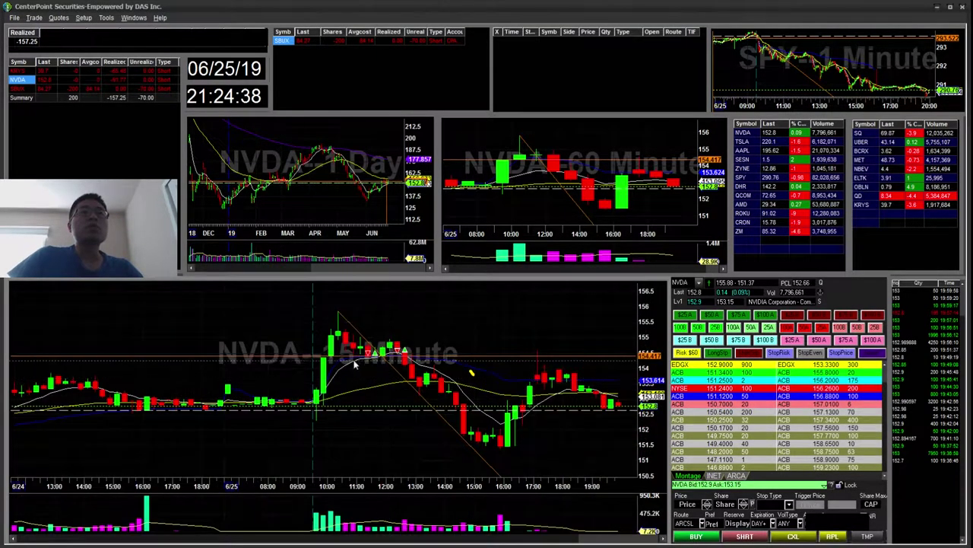
key(ctrl+shift+3)
mouse_move(317, 388)
mouse_down()
mouse_move(347, 328)
mouse_move(363, 350)
mouse_move(406, 353)
mouse_up()
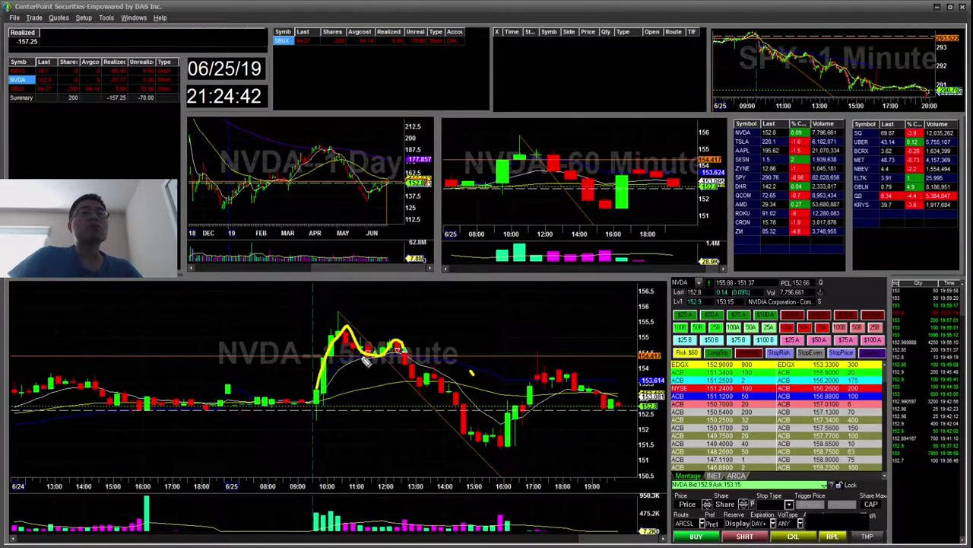
drag(332, 362, 470, 365)
mouse_move(395, 355)
mouse_down()
mouse_move(407, 353)
mouse_move(373, 365)
mouse_move(374, 348)
mouse_up()
key(ctrl+z)
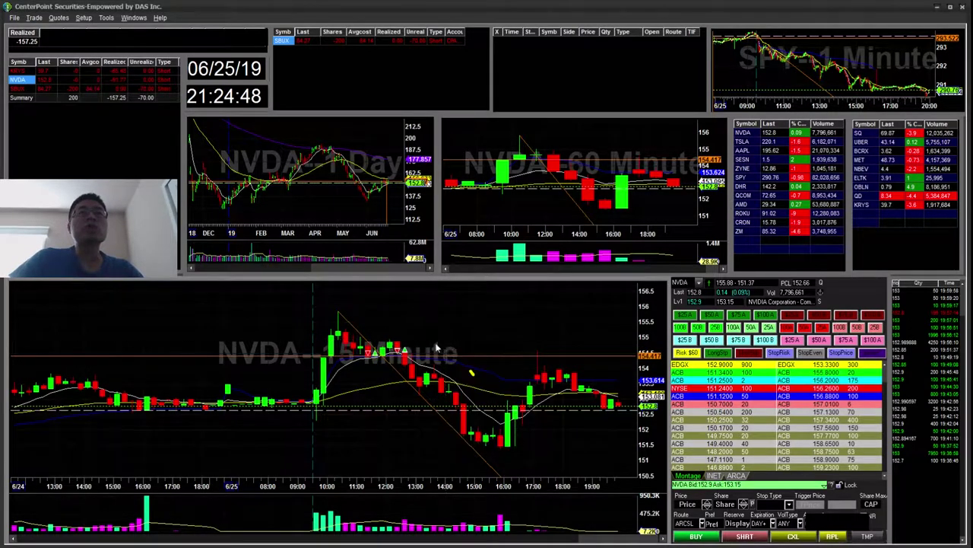
Step: Check NVDA on the 5-minute chart, then return to the 1-minute chart and trace the move from about 11:45 to 12:25
scroll(422, 350, up, 2)
key(F2)
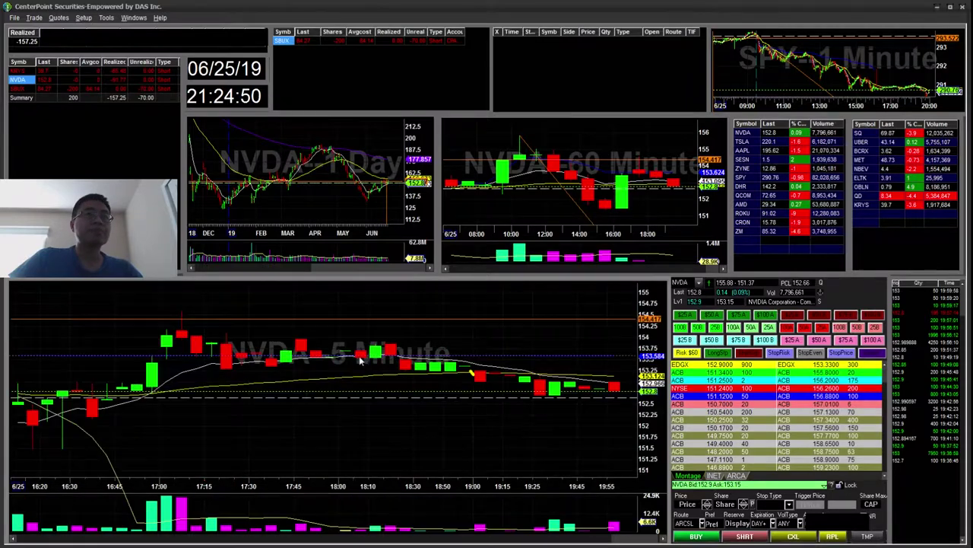
scroll(362, 354, down, 2)
key(F1)
scroll(342, 340, down, 3)
drag(274, 340, 27, 402)
key(ctrl+shift+3)
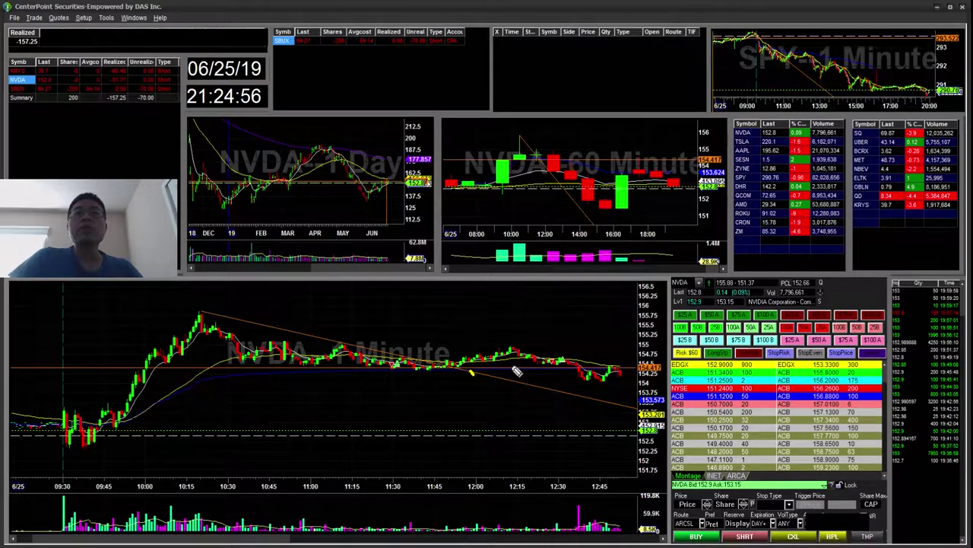
drag(441, 370, 552, 362)
Step: Draw a rising trendline on the NVDA 1-minute chart from the low near 11:47 to the low near 12:28
drag(580, 330, 320, 423)
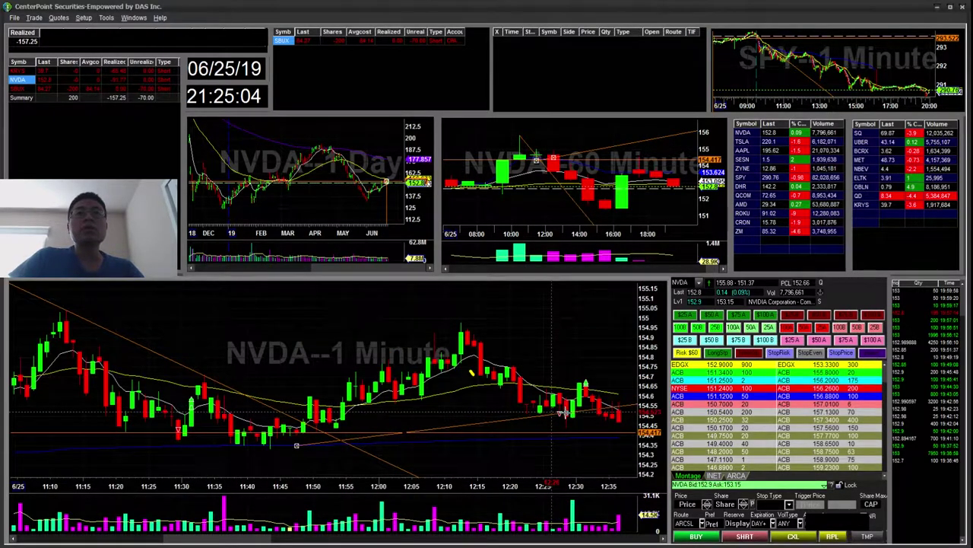
mouse_move(290, 447)
mouse_down()
mouse_move(438, 358)
mouse_move(534, 418)
mouse_move(583, 417)
mouse_up()
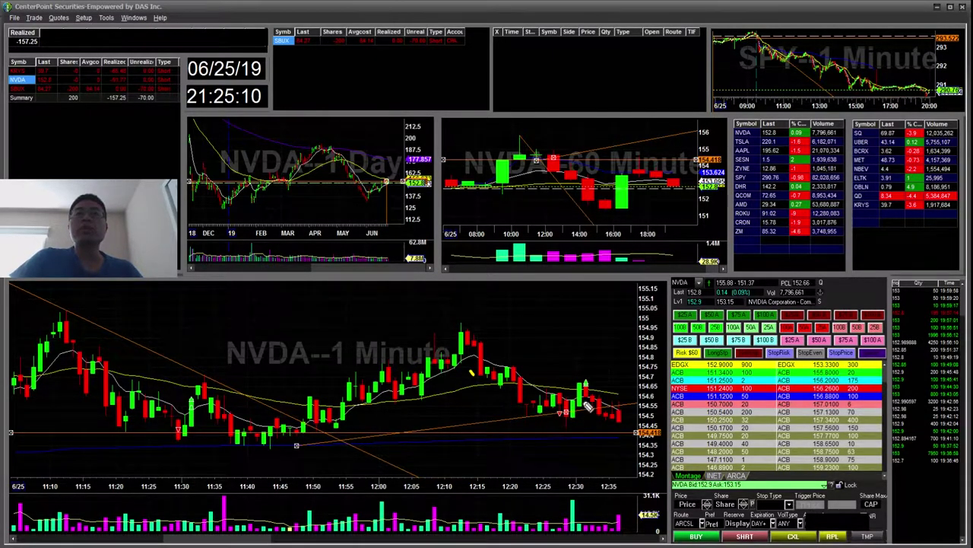
drag(583, 394, 585, 394)
double_click(597, 354)
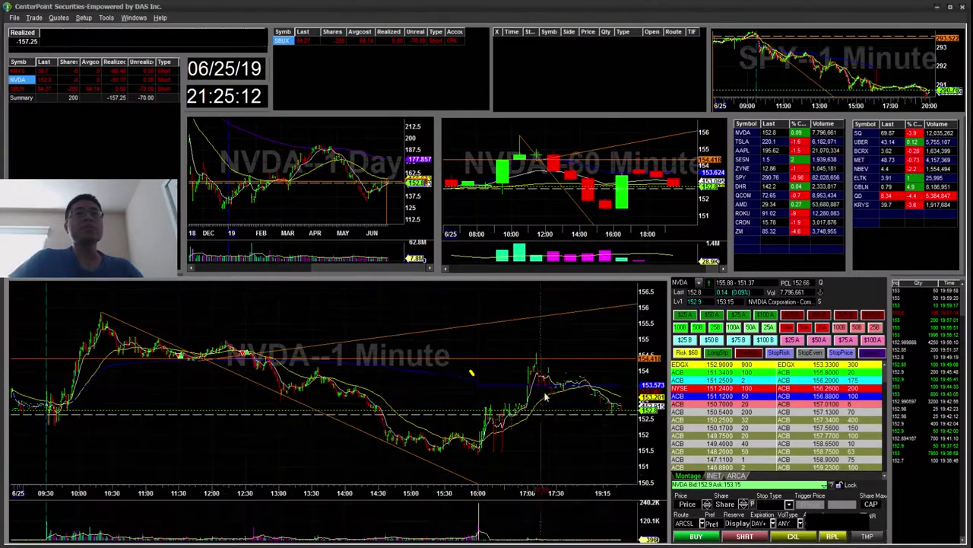
Step: Sketch the NVDA drop below the horizontal line around 12:45 with the pen and undo the surplus strokes
mouse_move(255, 360)
mouse_down()
mouse_move(266, 371)
mouse_move(272, 359)
mouse_move(267, 371)
mouse_move(300, 407)
mouse_move(525, 465)
mouse_move(375, 461)
mouse_up()
key(ctrl+z)
key(ctrl+z)
key(Escape)
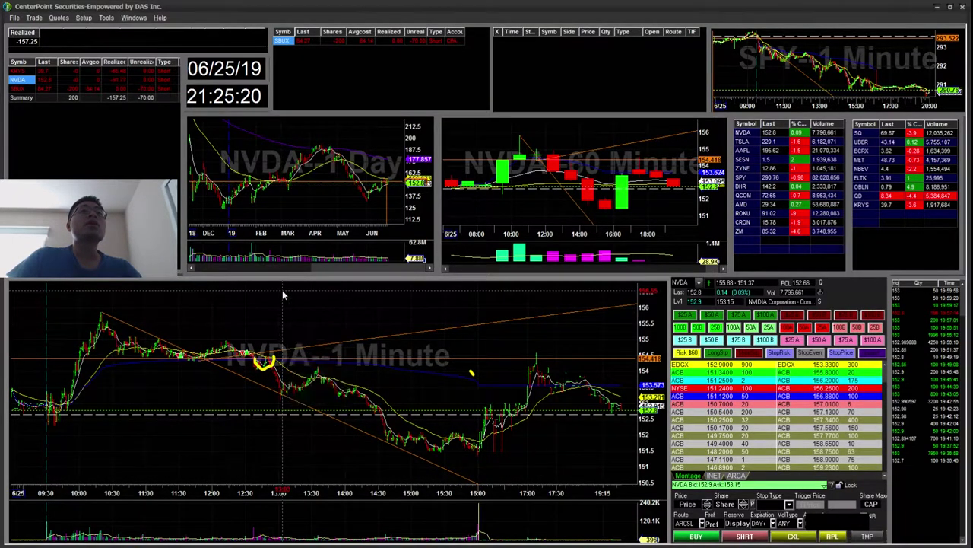
Step: Switch NVDA to the 60-minute chart and show the sessions from 6/21 through 6/25
key(F3)
key(F4)
scroll(305, 321, up, 5)
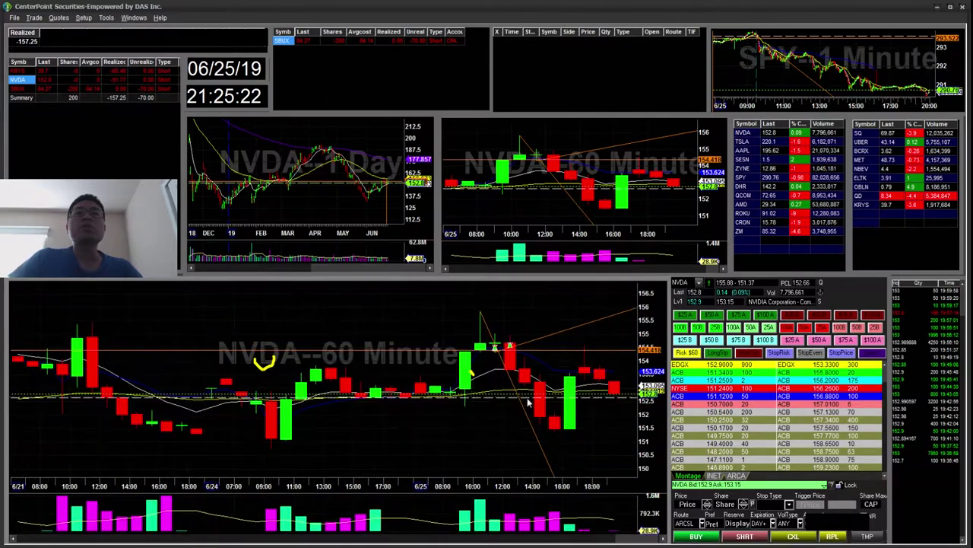
Step: Mark NVDA's drop and the low near 16:00 on the 60-minute chart with the pen and undo the strokes
drag(507, 372, 526, 373)
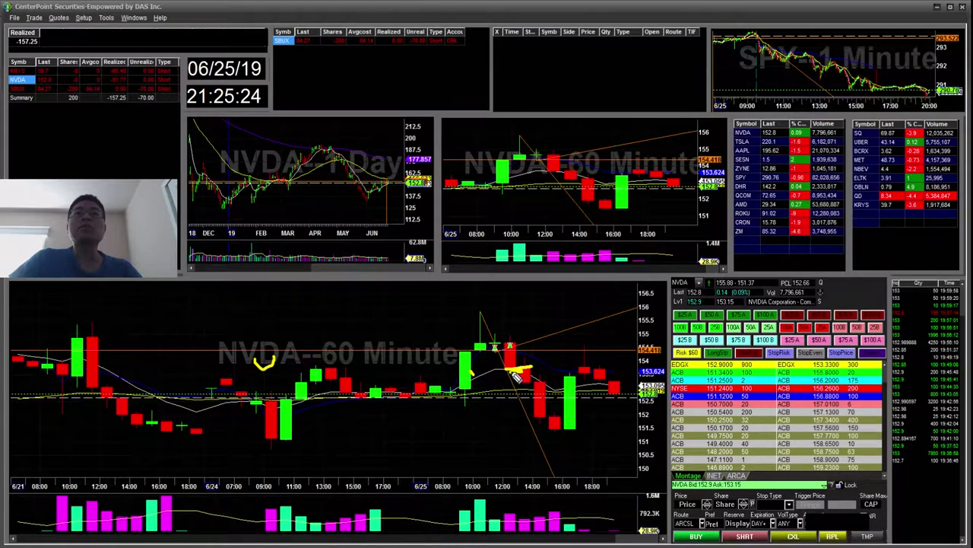
key(ctrl+z)
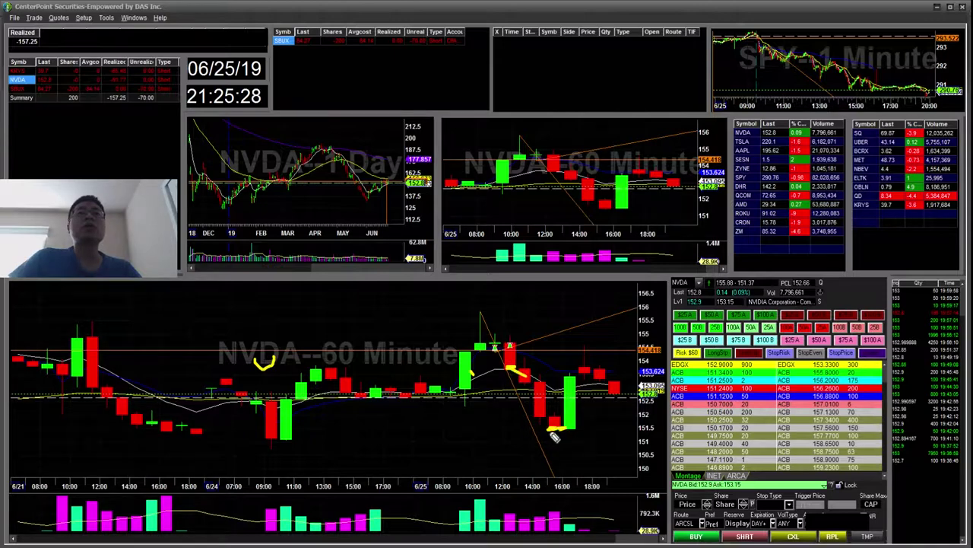
key(ctrl+z)
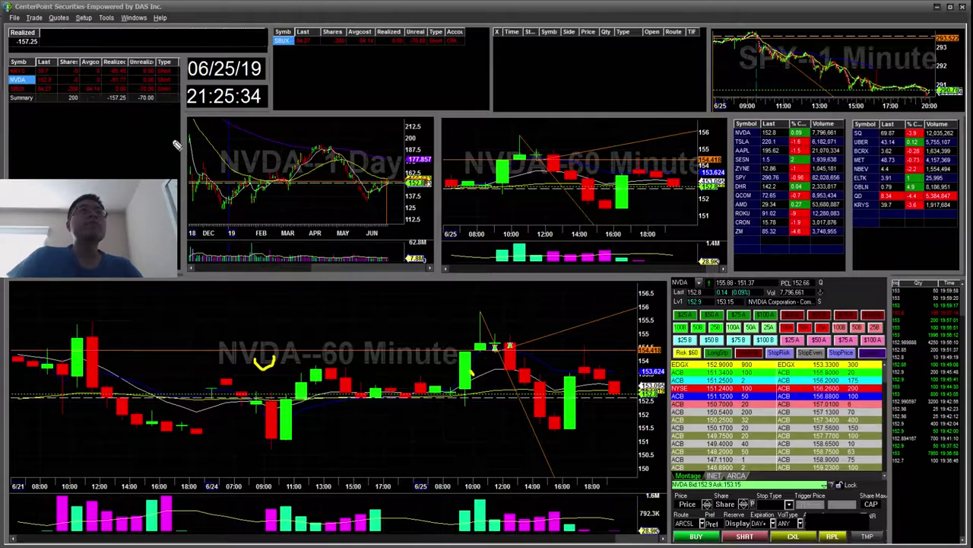
mouse_move(129, 87)
mouse_down()
mouse_move(144, 86)
mouse_move(102, 86)
mouse_up()
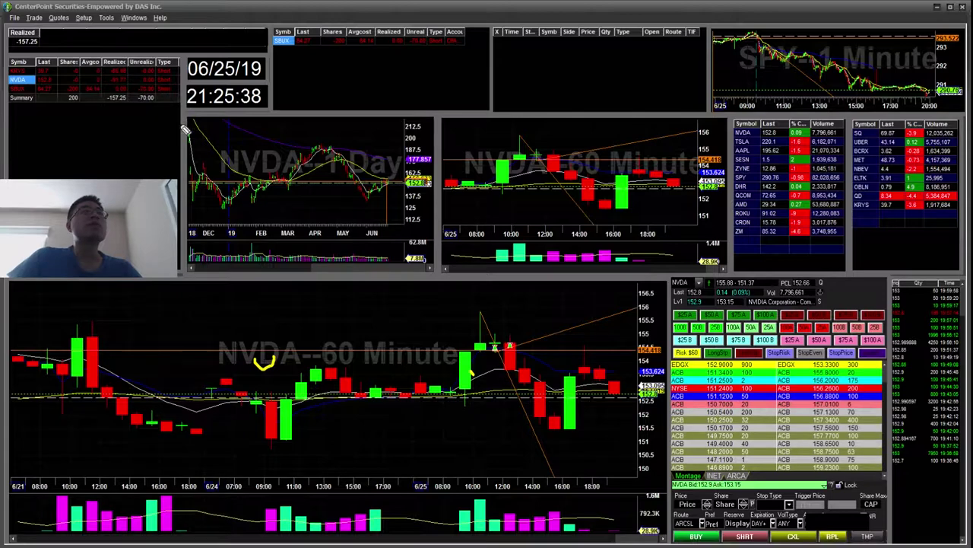
Step: Load SBUX from the positions list, show it on the 1-minute chart, and zoom its daily chart to the sessions since mid-May
click(19, 90)
click(416, 382)
key(F1)
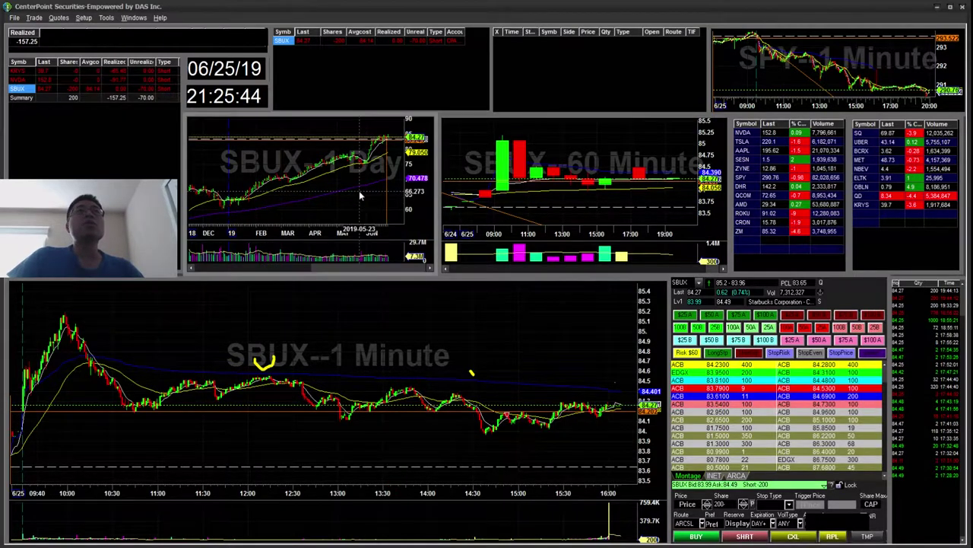
scroll(363, 163, up, 5)
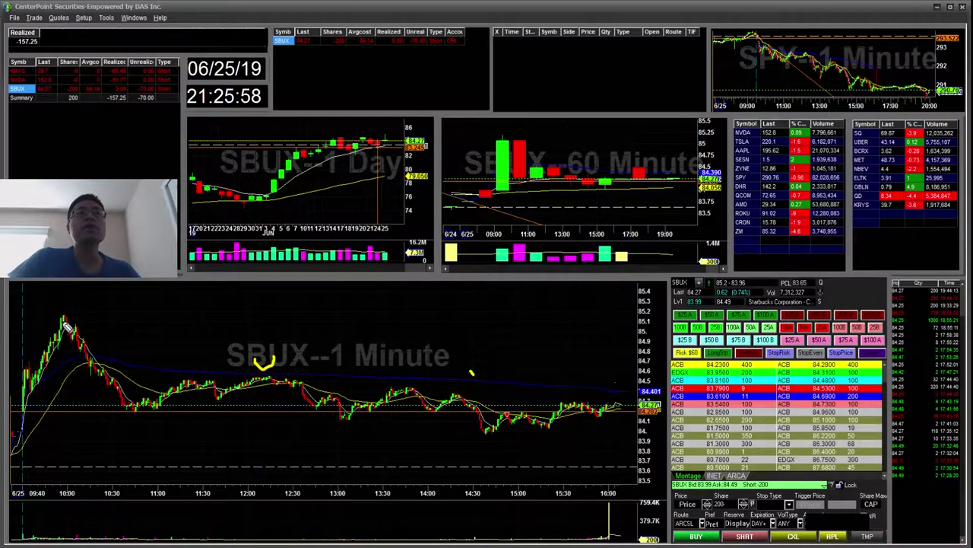
Step: Trace SBUX's falling highs from 10:00 to about 14:45, its rise after 15:15 and the support lows with the pen
drag(84, 322, 496, 395)
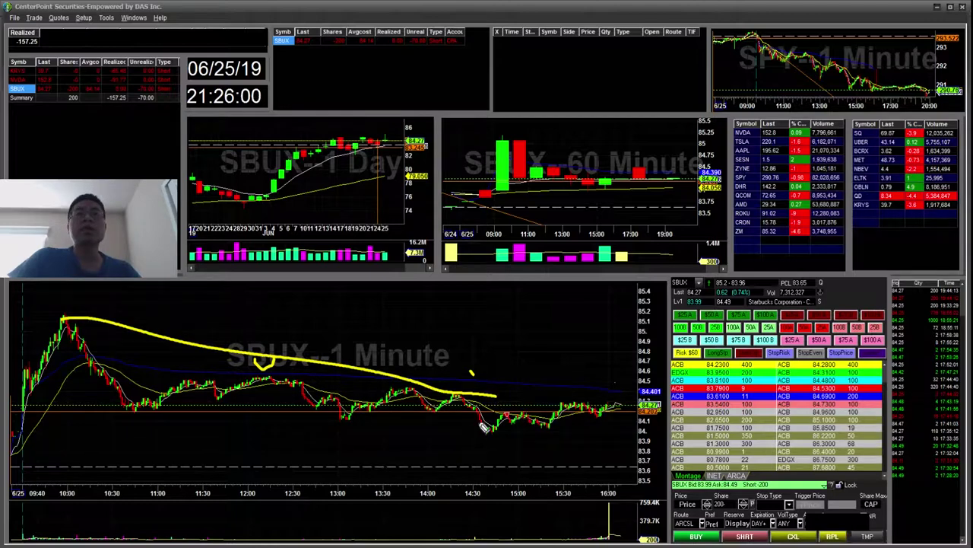
drag(493, 430, 512, 413)
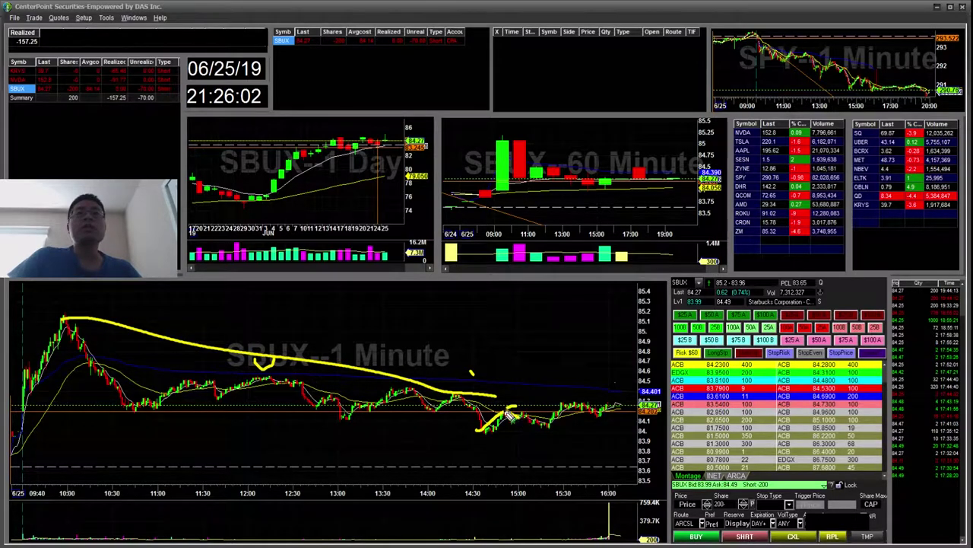
key(ctrl+z)
key(ctrl+z)
drag(549, 431, 618, 403)
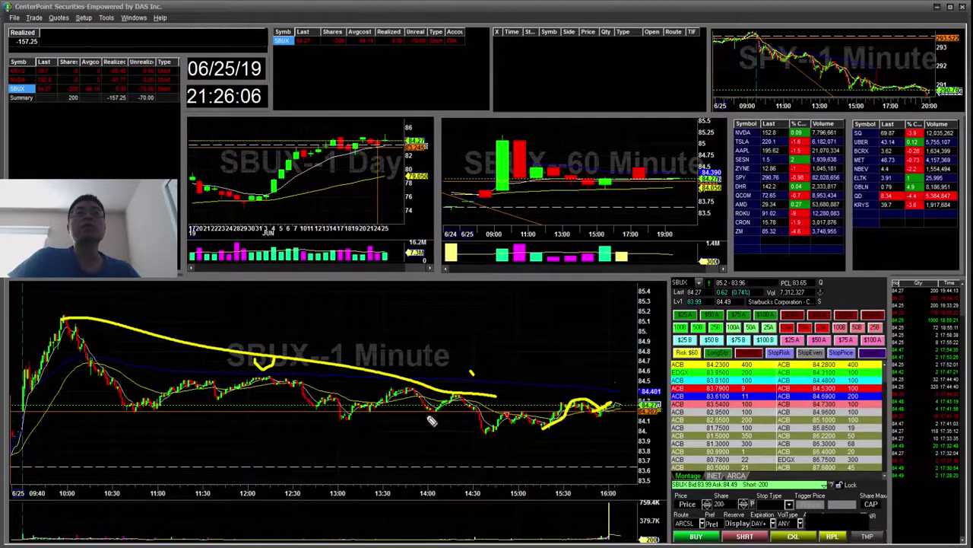
drag(135, 414, 196, 412)
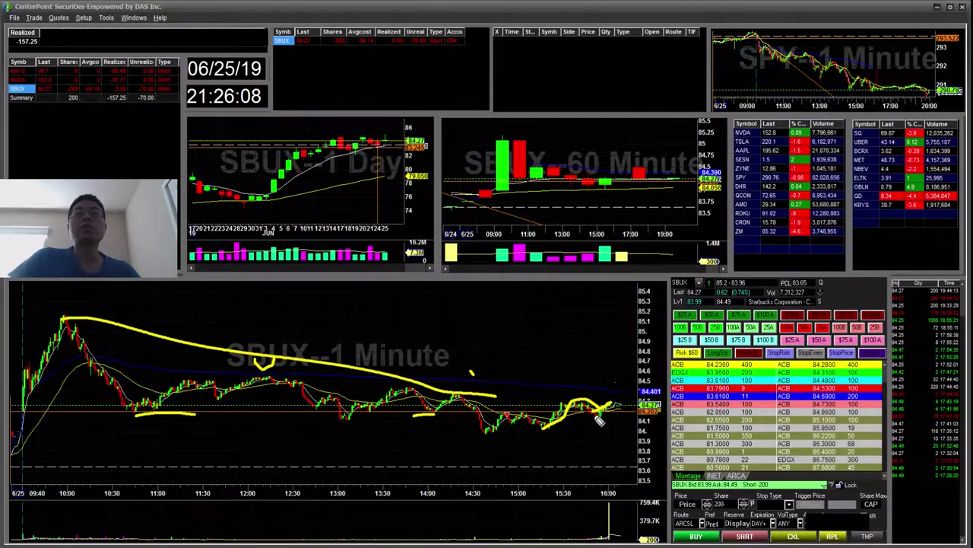
drag(599, 414, 638, 415)
Step: Undo all pen strokes on the SBUX 1-minute chart
key(ctrl+z)
key(ctrl+z)
key(ctrl+z)
key(ctrl+z)
key(ctrl+z)
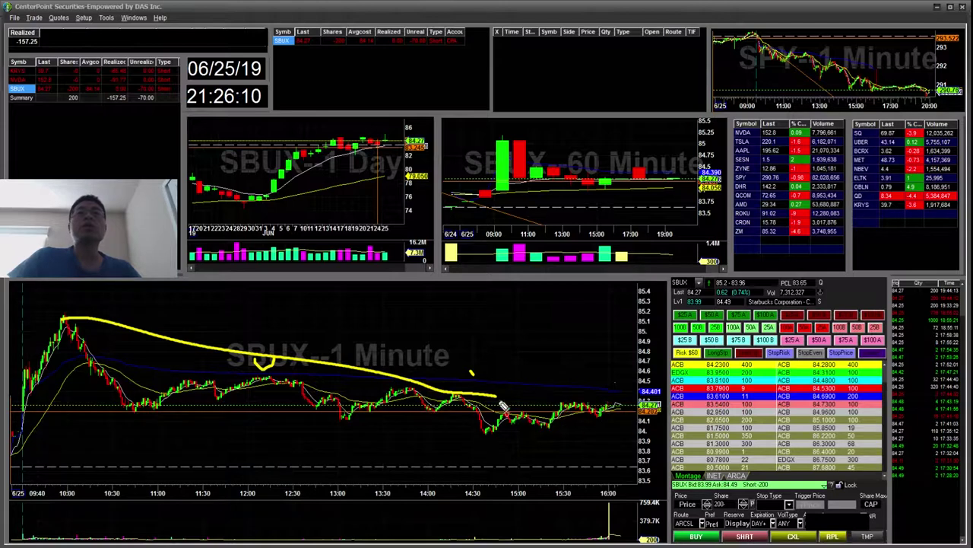
key(ctrl+z)
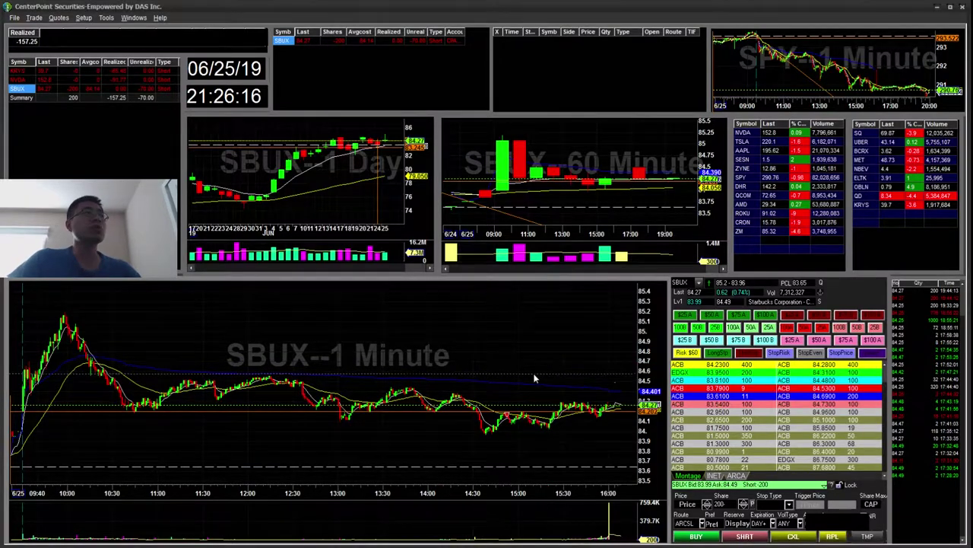
Step: Switch to NinjaTrader, bring its accounts window and the MNQ 09-19 chart onto this screen, and enlarge the chart window
drag(972, 358, 550, 314)
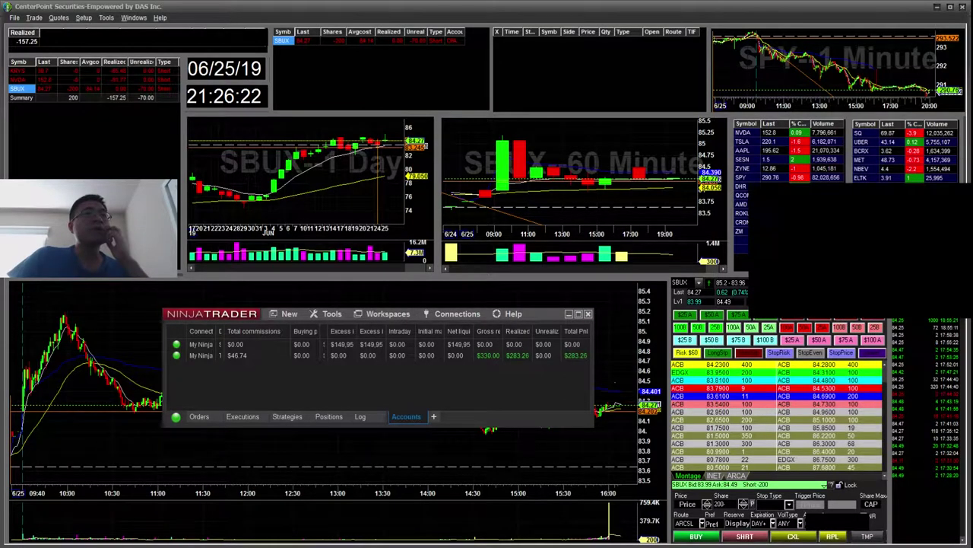
drag(972, 131, 425, 46)
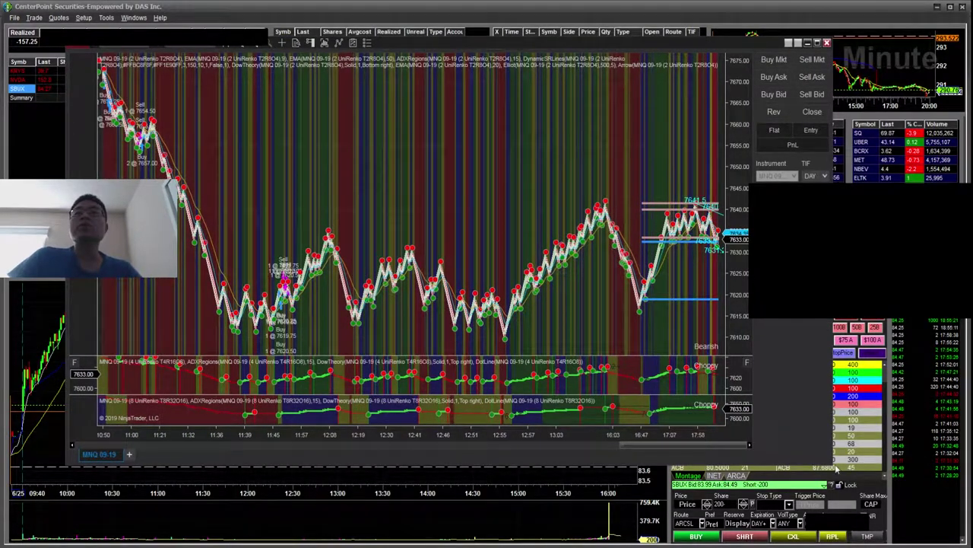
drag(830, 462, 934, 511)
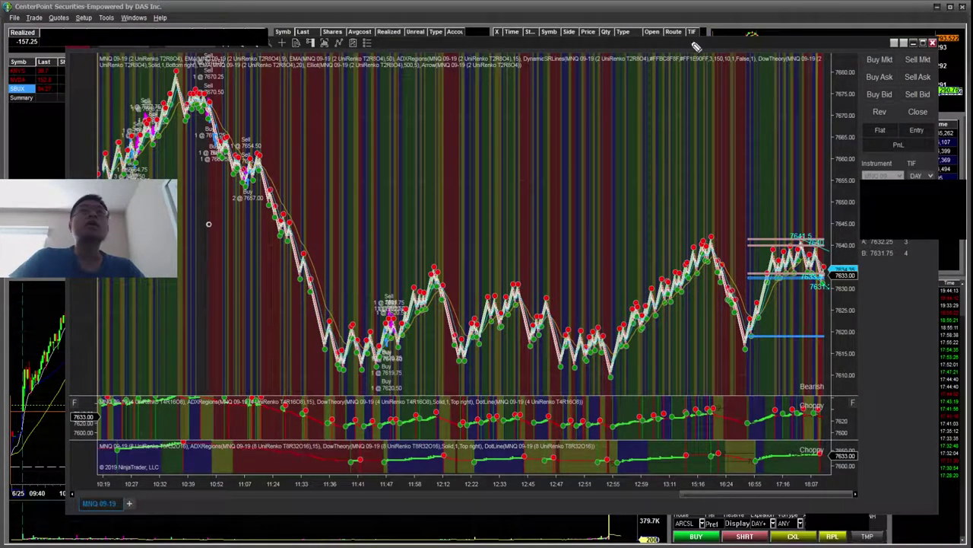
drag(667, 44, 662, 66)
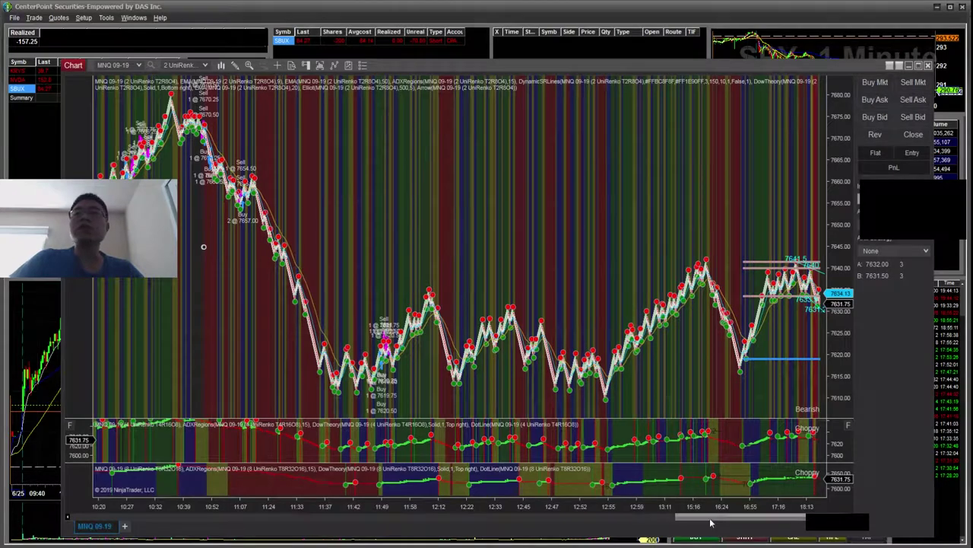
Step: Go back through the MNQ 09-19 chart to the early trades between about 06:52 and 07:45, with the bars widened
mouse_move(704, 519)
mouse_down()
mouse_move(677, 522)
mouse_move(694, 517)
mouse_up()
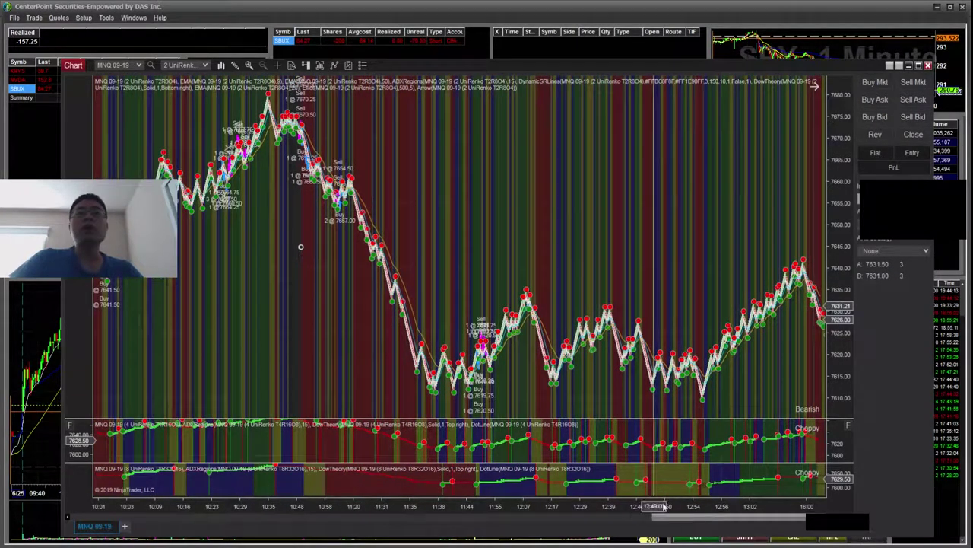
click(636, 522)
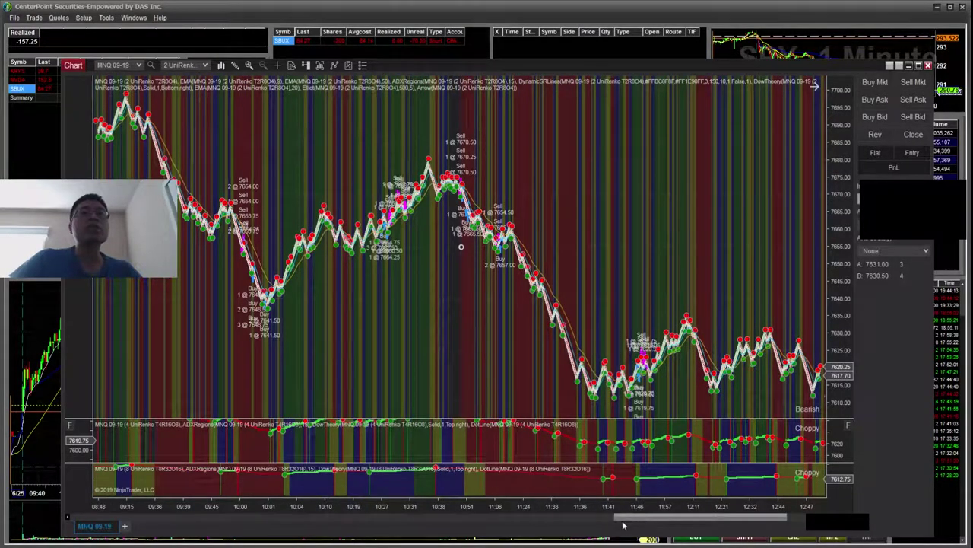
click(592, 520)
drag(617, 520, 525, 521)
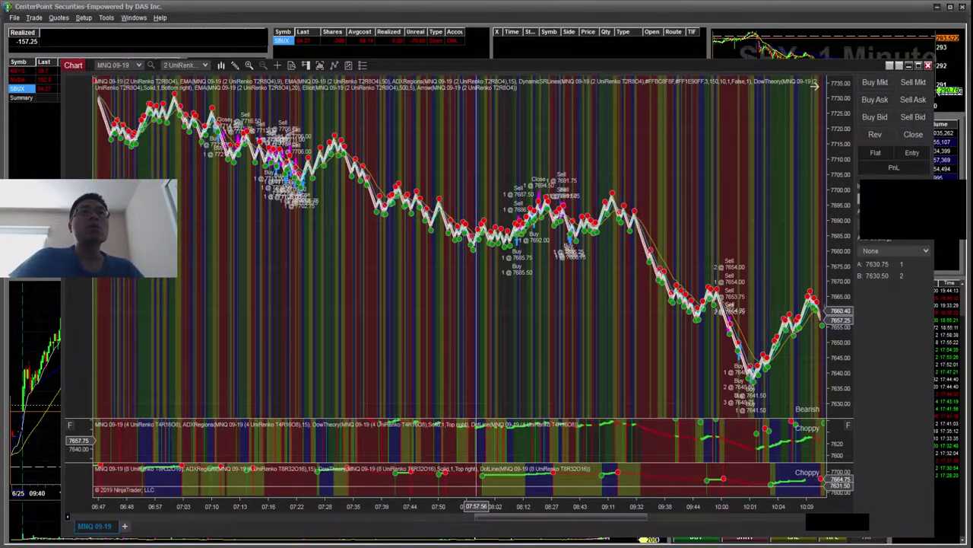
drag(565, 518, 540, 518)
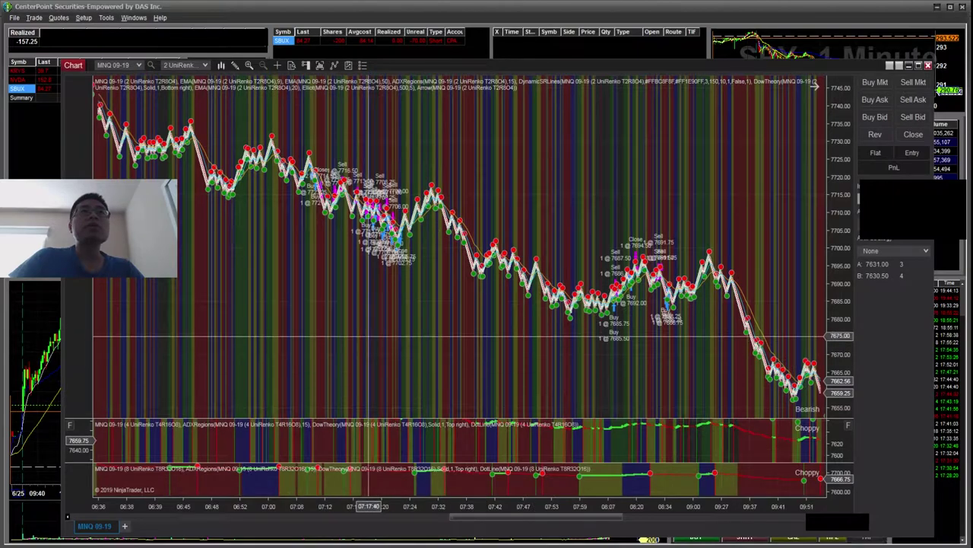
drag(604, 508, 417, 502)
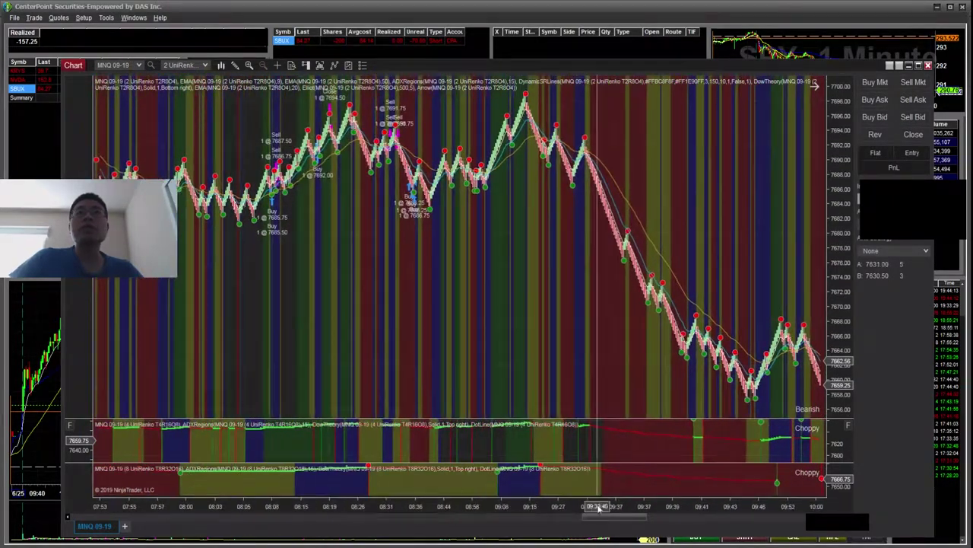
drag(590, 518, 527, 519)
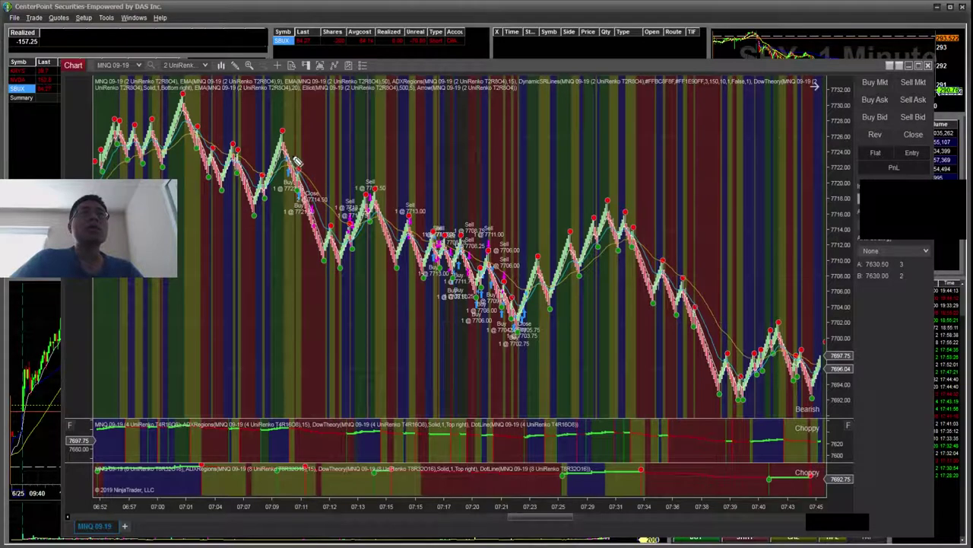
Step: Circle the MNQ buy trades near 07:11 and the later sell and buy entries until about 07:23, then clear the pen marks
drag(282, 164, 293, 156)
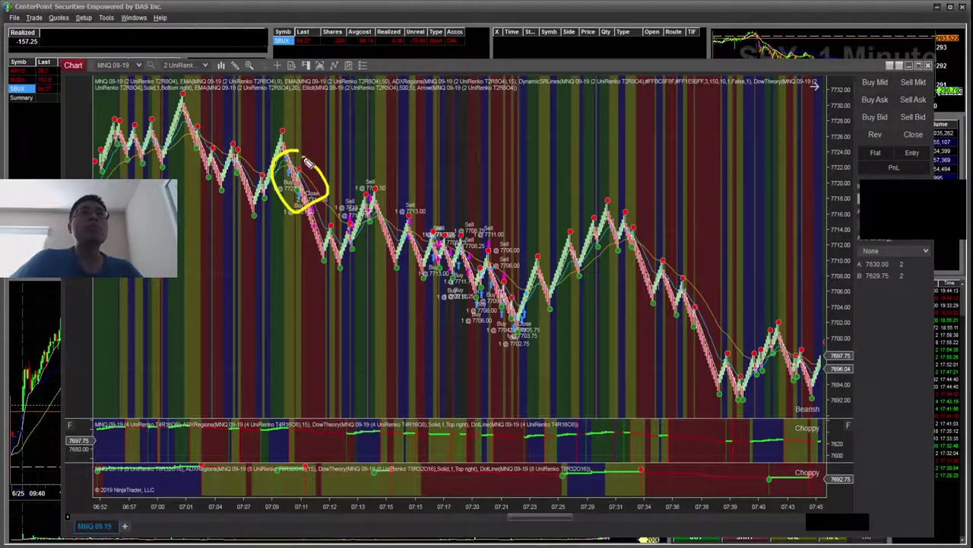
drag(384, 192, 376, 190)
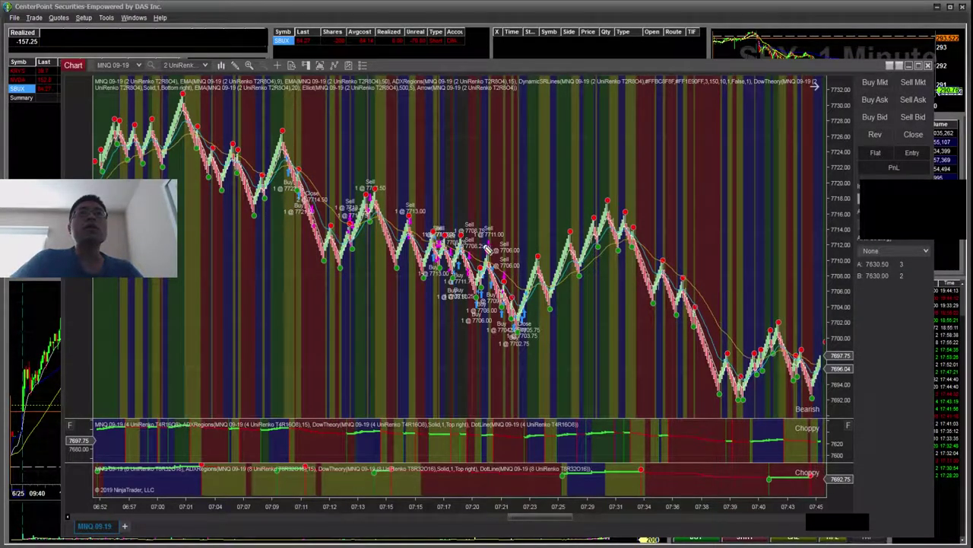
drag(428, 215, 428, 238)
mouse_move(514, 252)
mouse_down()
mouse_move(395, 199)
mouse_move(437, 251)
mouse_move(521, 283)
mouse_move(514, 258)
mouse_up()
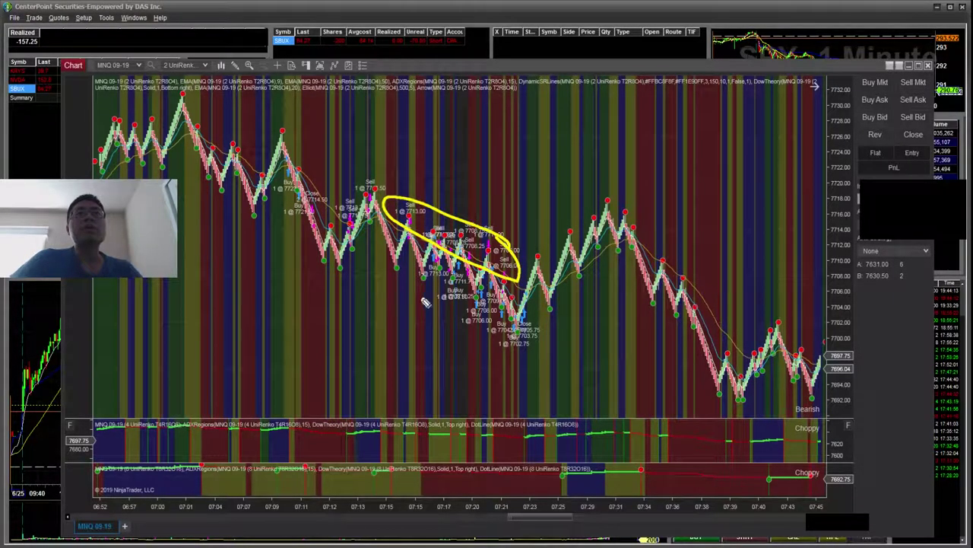
mouse_move(456, 310)
mouse_down()
mouse_move(409, 277)
mouse_move(469, 337)
mouse_up()
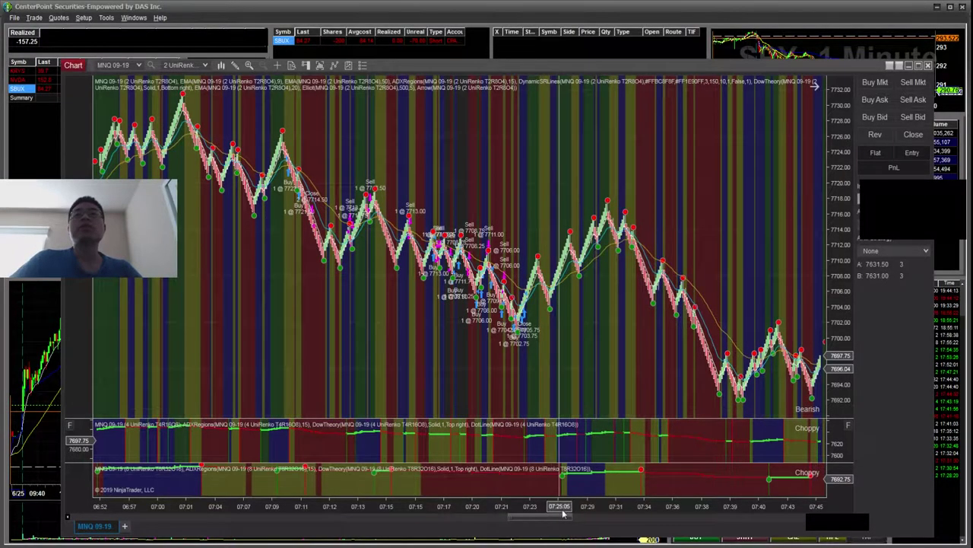
Step: Examine the 8 UniRenko trend panel below the MNQ chart while advancing the view to about 07:04–07:53
mouse_move(556, 517)
mouse_down()
mouse_move(569, 520)
mouse_move(559, 519)
mouse_up()
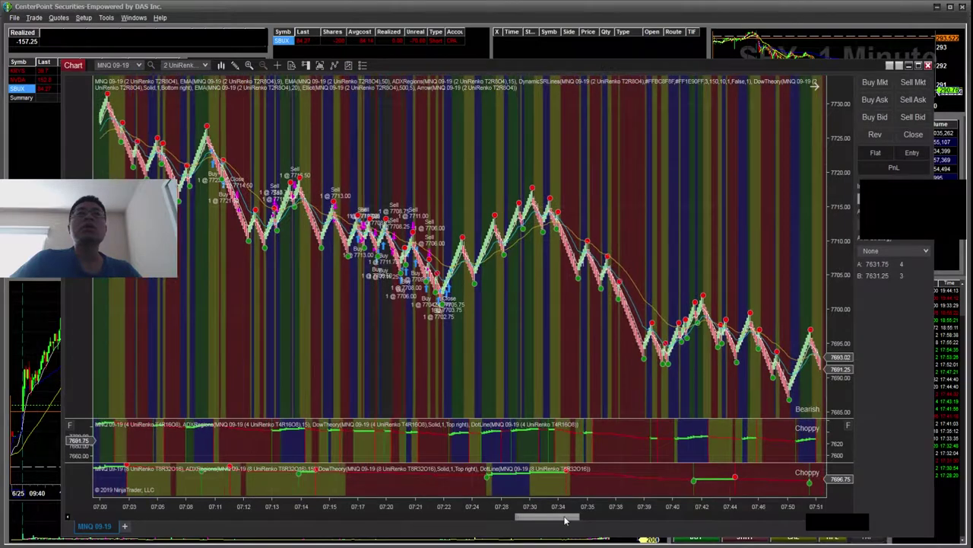
mouse_move(496, 467)
mouse_down()
mouse_move(152, 461)
mouse_move(289, 514)
mouse_move(490, 466)
mouse_up()
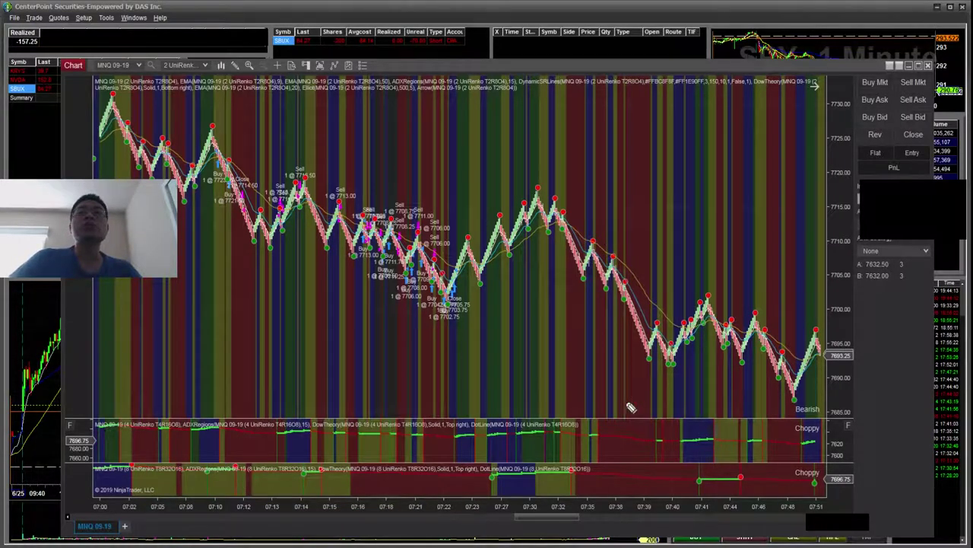
mouse_move(821, 492)
mouse_down()
mouse_move(813, 406)
mouse_move(776, 487)
mouse_up()
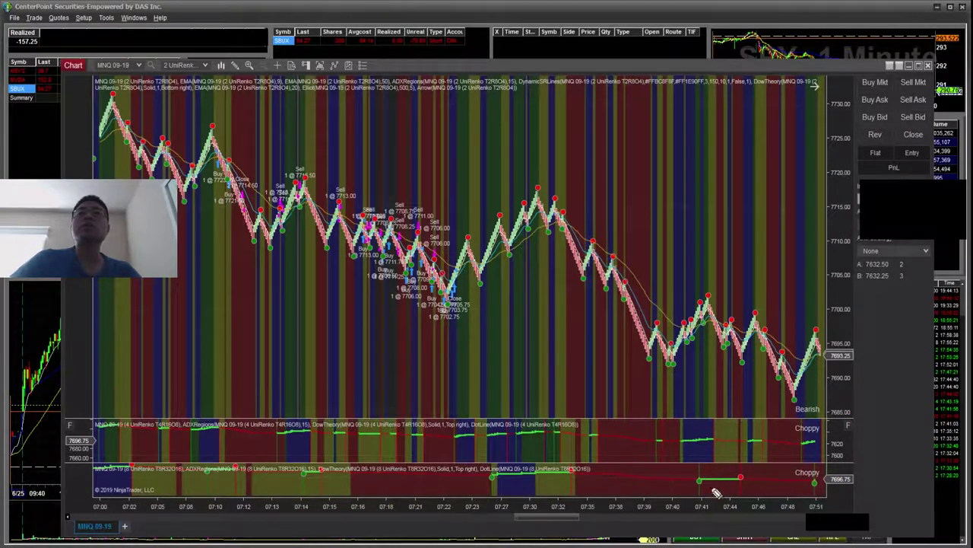
drag(550, 521, 555, 520)
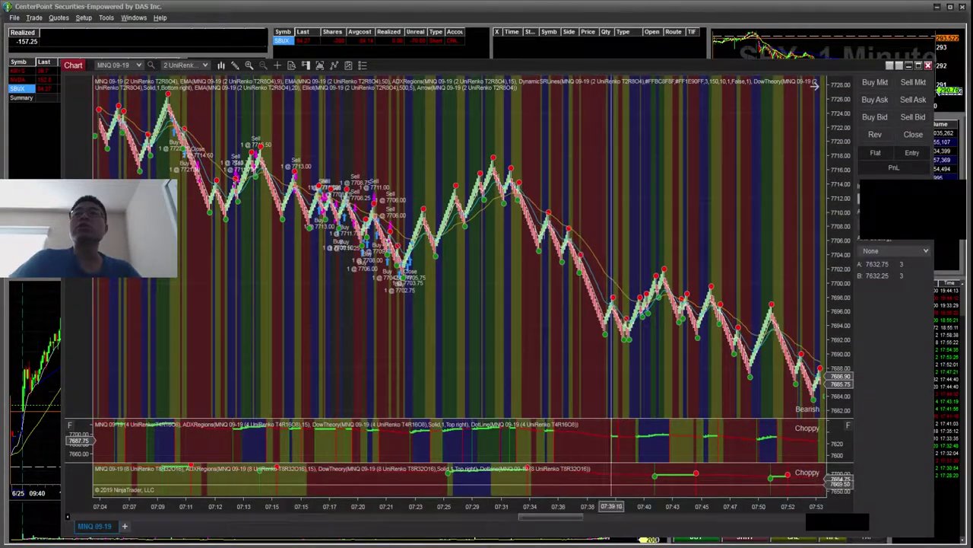